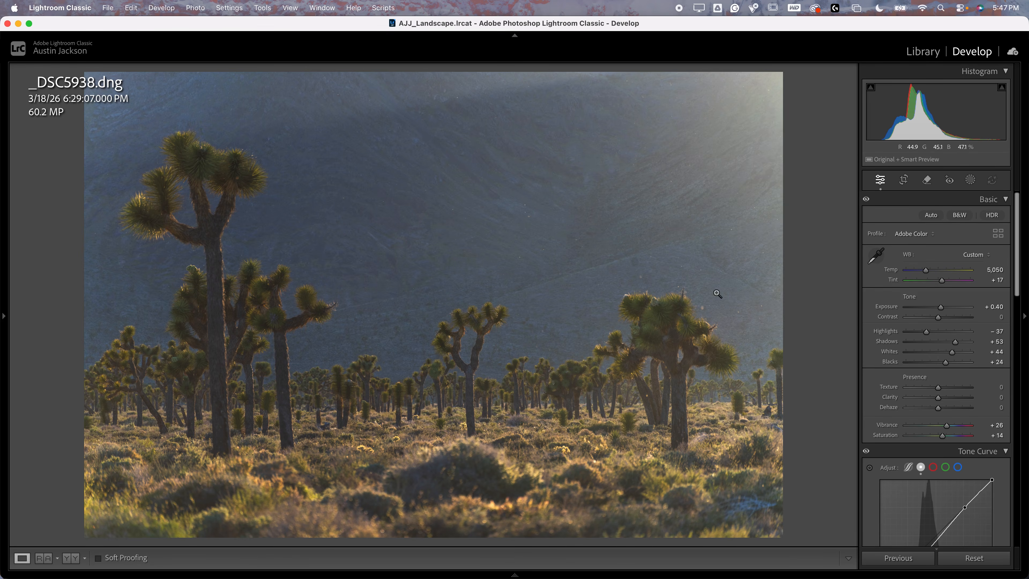
Add a radial gradient mask centred just outside the photo's bright upper-right corner, angled down into the hillside
key("backslash")
key("backslash")
left_click(971, 180)
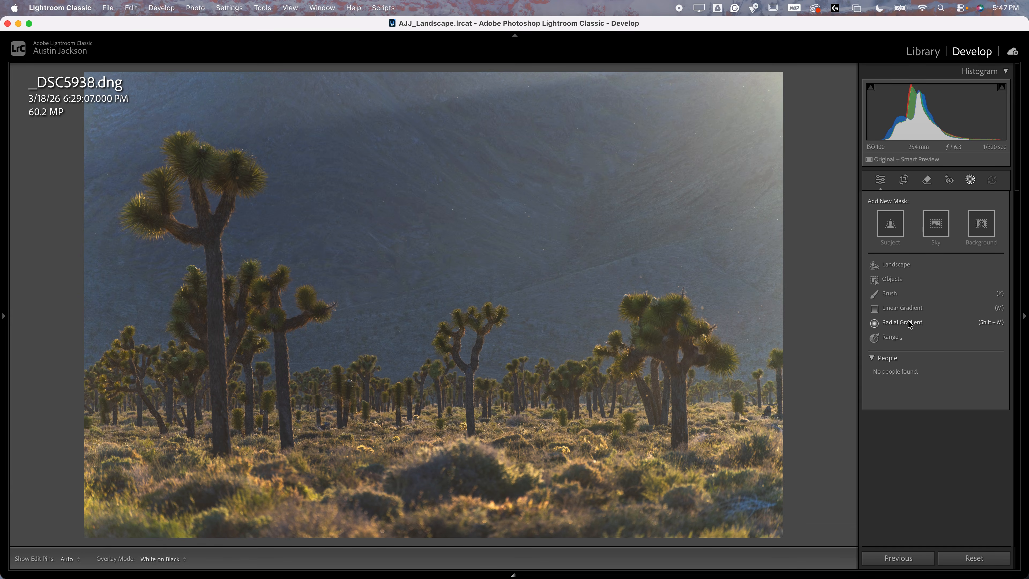
mouse_move(324, 574)
left_click(902, 323)
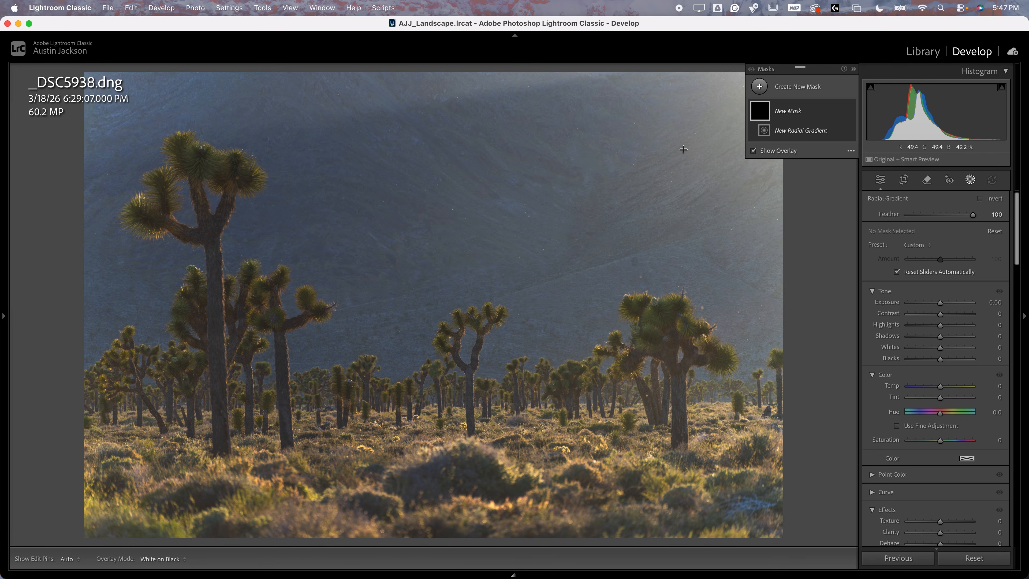
key("super+minus")
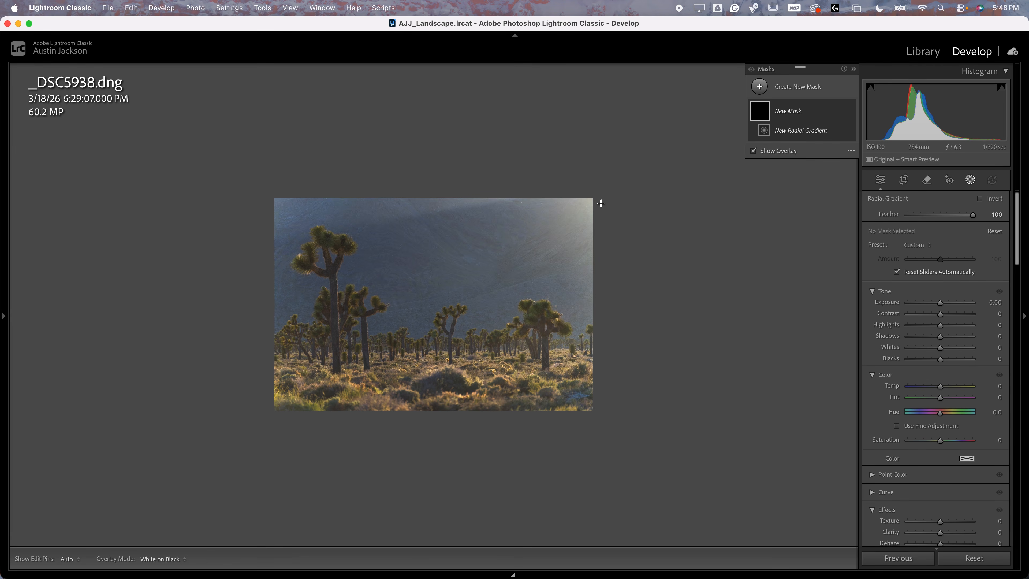
left_click_drag(604, 181, 702, 316)
left_click_drag(710, 179, 742, 285)
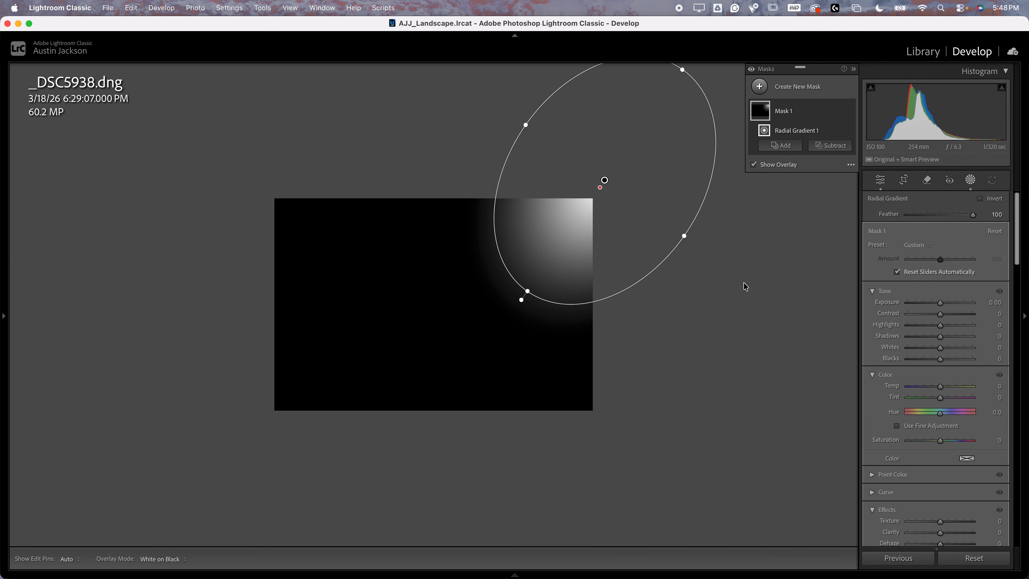
Hide the mask overlay and enlarge and rotate the radial gradient so it reaches diagonally across the hillside towards the photo's centre-left
left_click_drag(528, 290, 511, 315)
left_click(785, 165)
left_click_drag(656, 278, 641, 290)
left_click_drag(483, 293, 448, 326)
left_click_drag(560, 256, 545, 257)
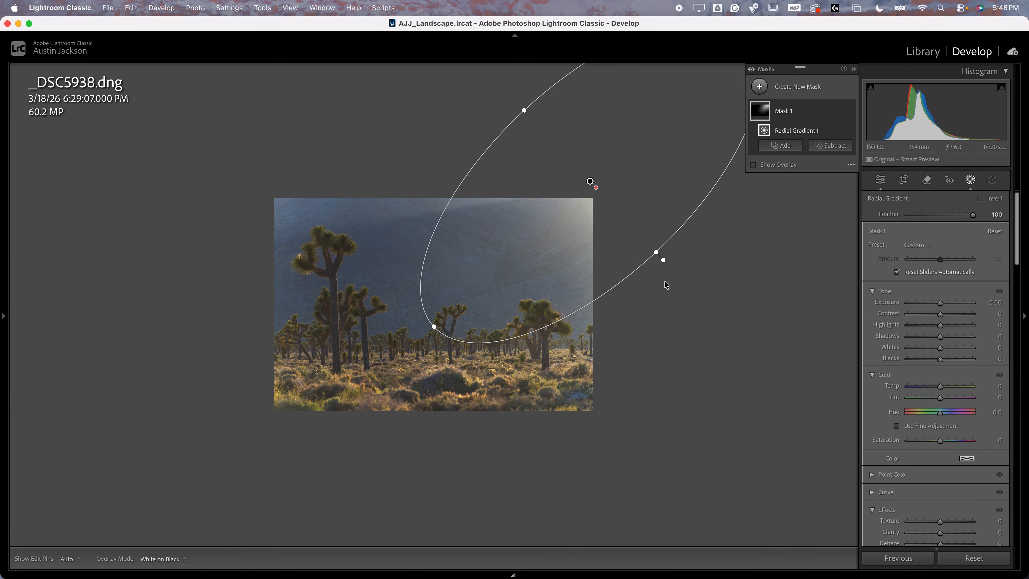
left_click_drag(637, 281, 604, 274)
left_click_drag(424, 315, 387, 299)
left_click_drag(542, 105, 526, 94)
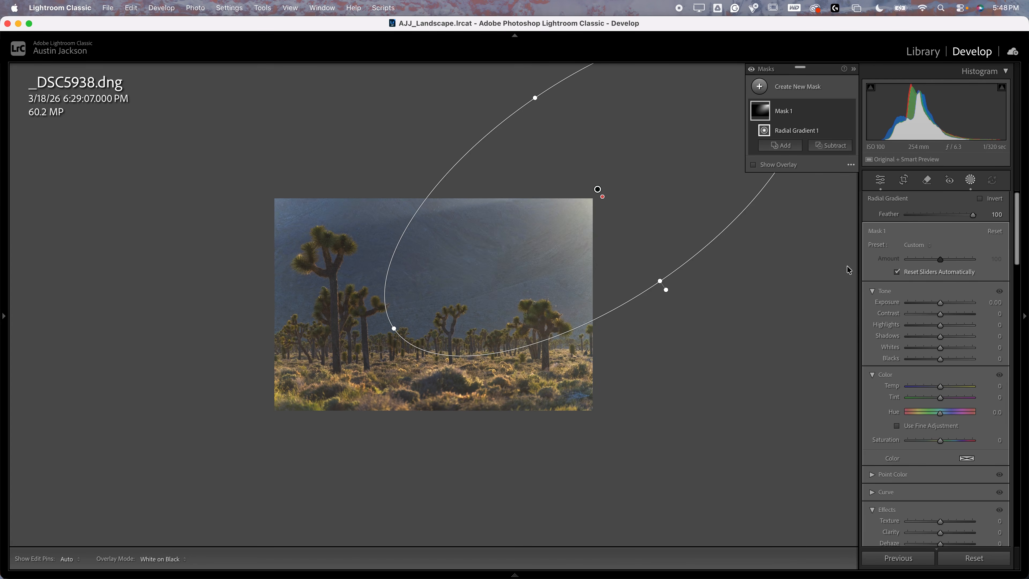
Set the radial mask's Dehaze to −41, Exposure to 0.57 and Temp to 6
scroll(890, 334, "down", 5)
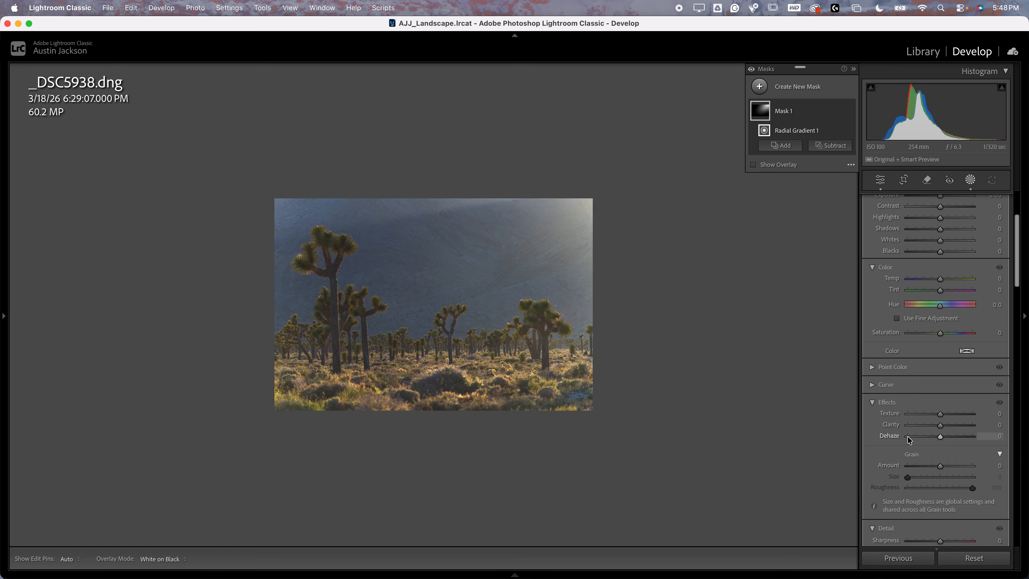
left_click_drag(939, 437, 888, 436)
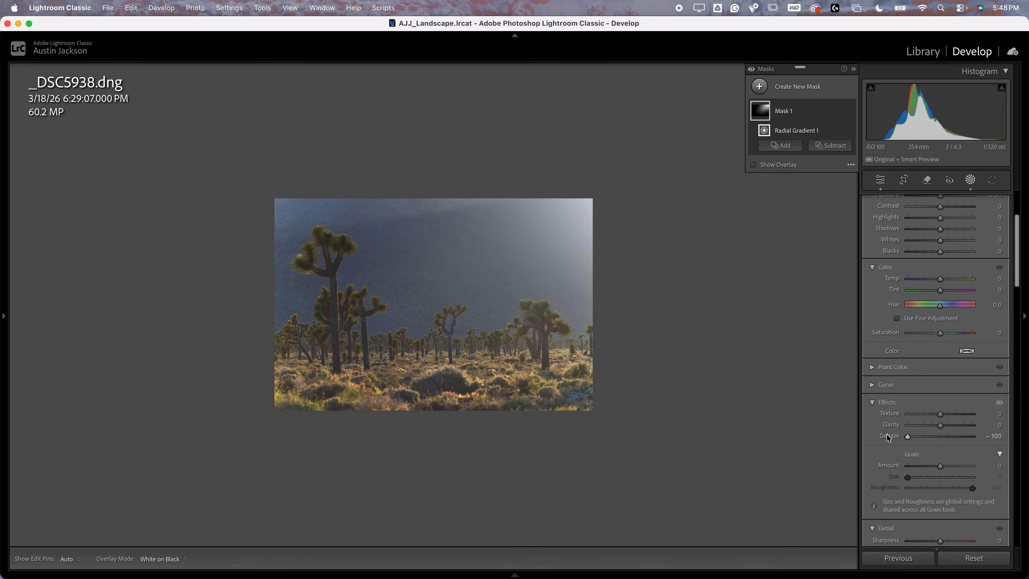
key("z")
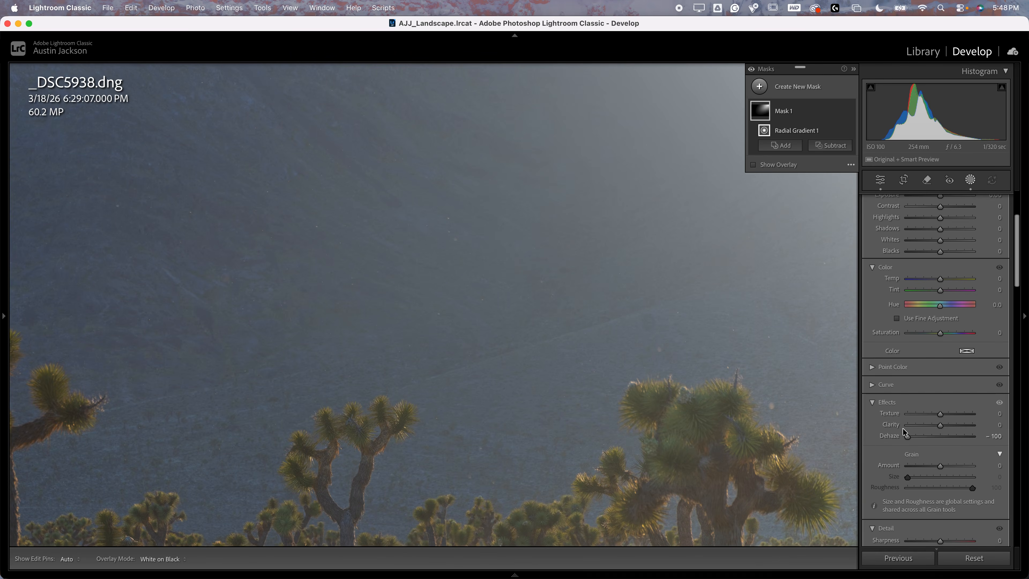
left_click_drag(907, 436, 927, 438)
left_click(613, 362)
scroll(926, 438, "up", 5)
left_click_drag(941, 275, 945, 275)
left_click_drag(941, 356, 943, 354)
Stretch and tilt the radial gradient across the hillside until it reaches the photo's left edge beyond the tall Joshua tree
key("super+minus")
key("super+minus")
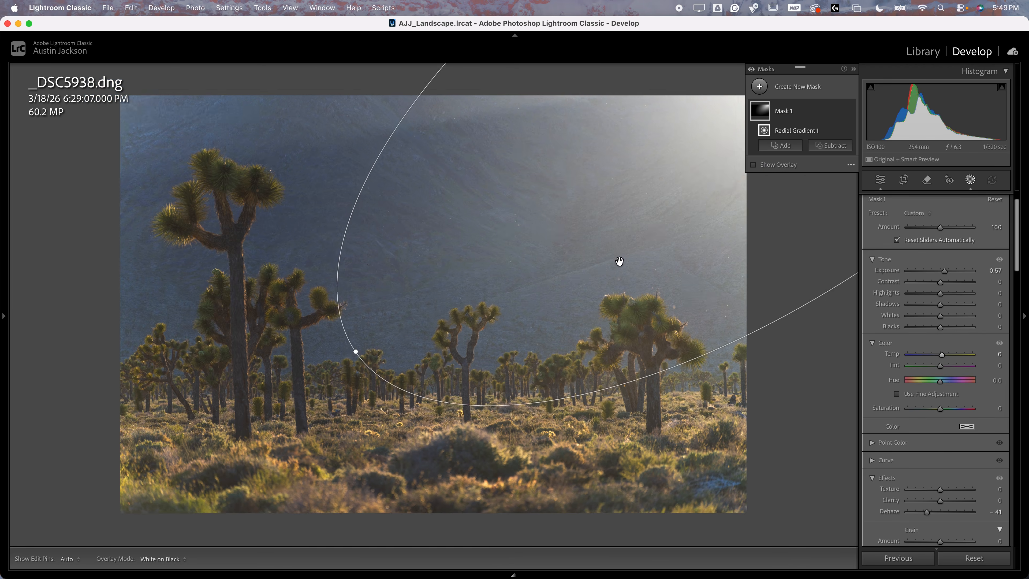
left_click_drag(394, 330, 268, 243)
left_click_drag(597, 190, 567, 179)
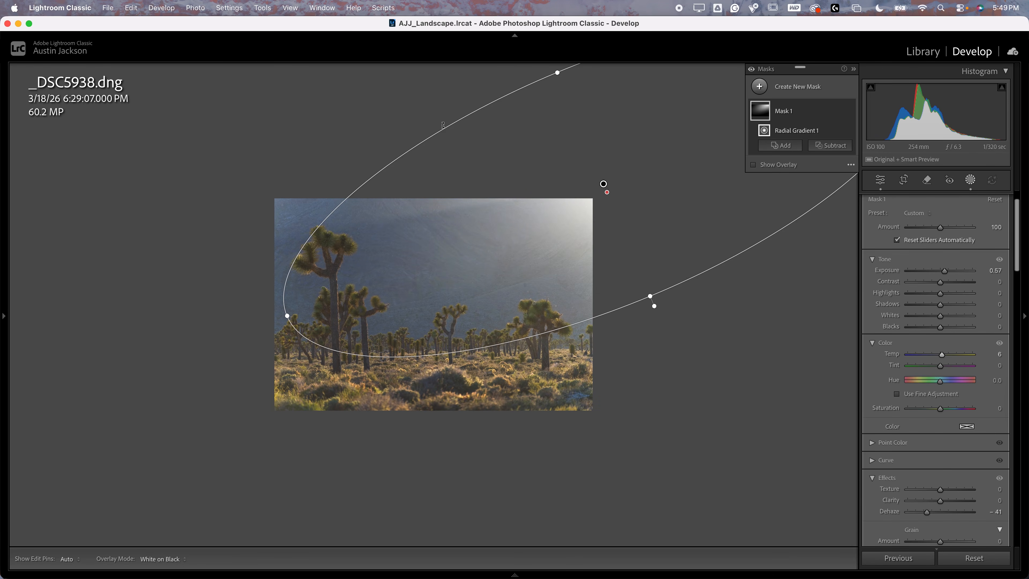
left_click_drag(443, 128, 432, 115)
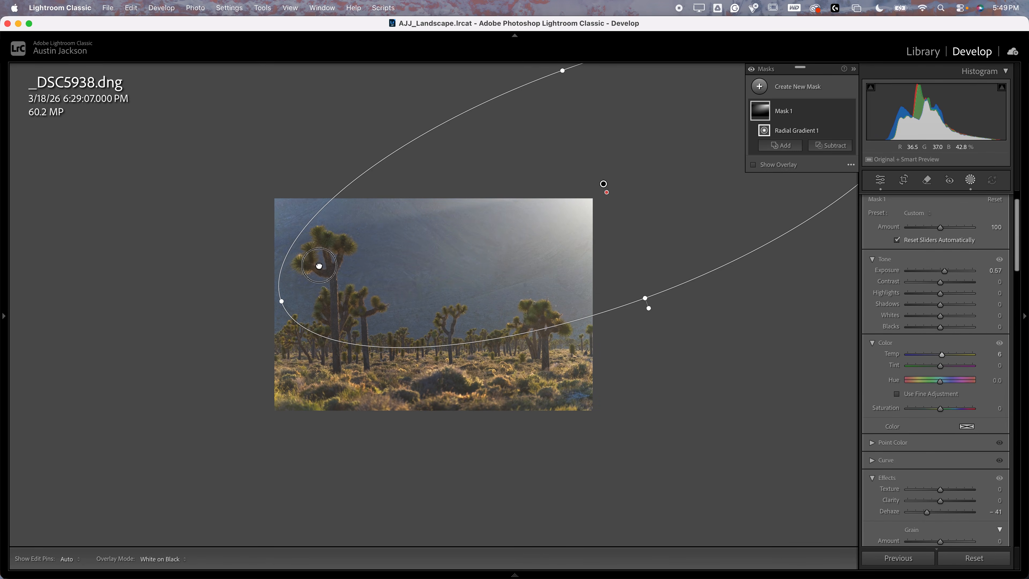
Compare the photo with and without Mask 1 by toggling the visibility of the mask and of all masks
key("super+equal")
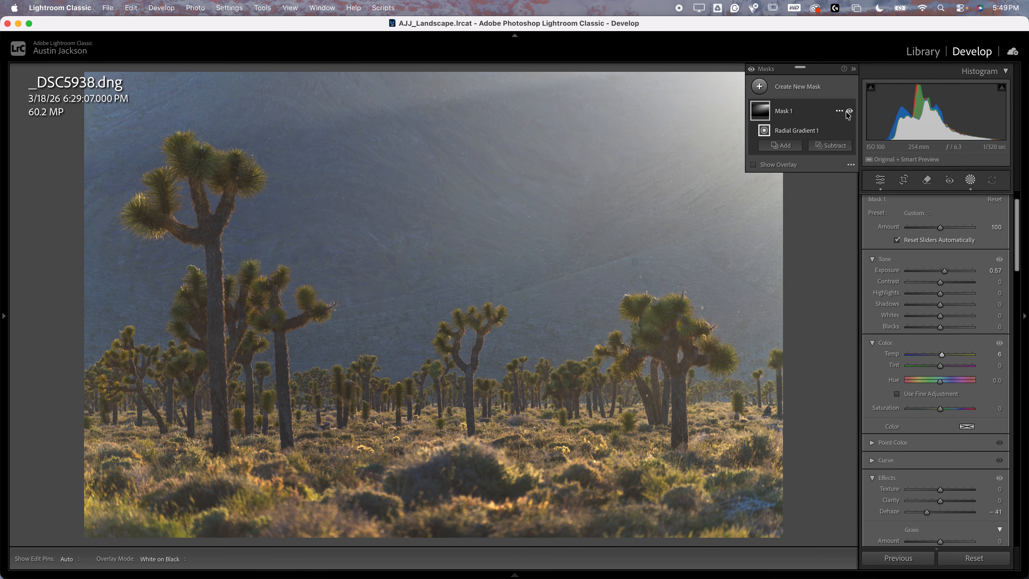
left_click(849, 112)
left_click(850, 112)
left_click(849, 112)
left_click(850, 112)
left_click(752, 69)
left_click(752, 70)
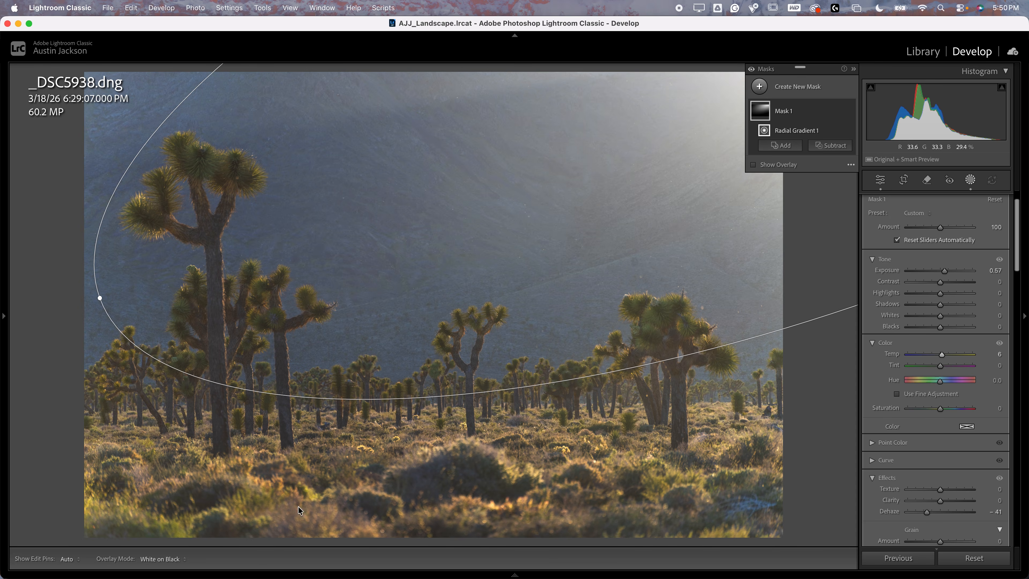
Open _DSC2828.dng and create a single landscape mask covering Mountains and Water
mouse_move(93, 571)
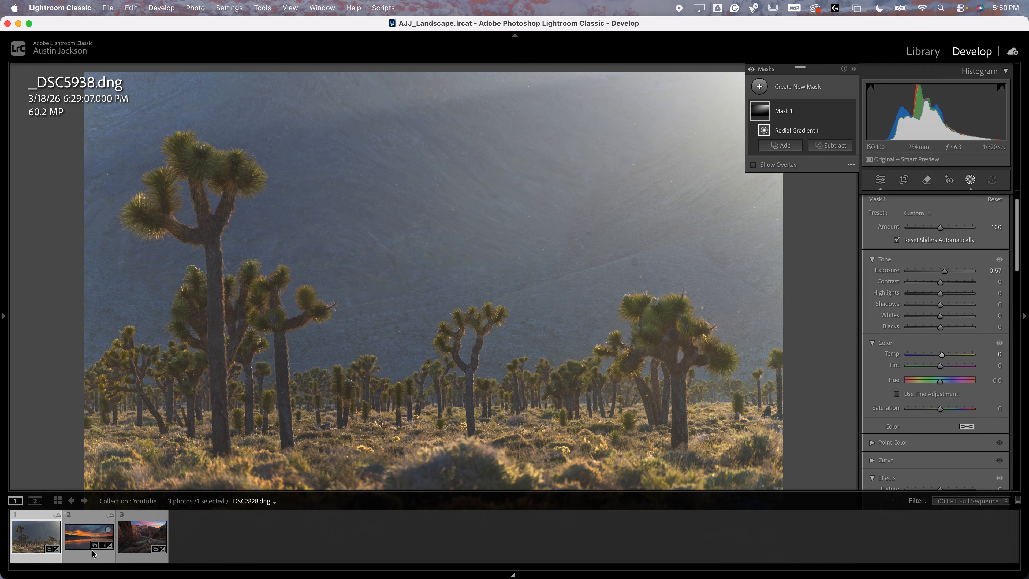
left_click(75, 536)
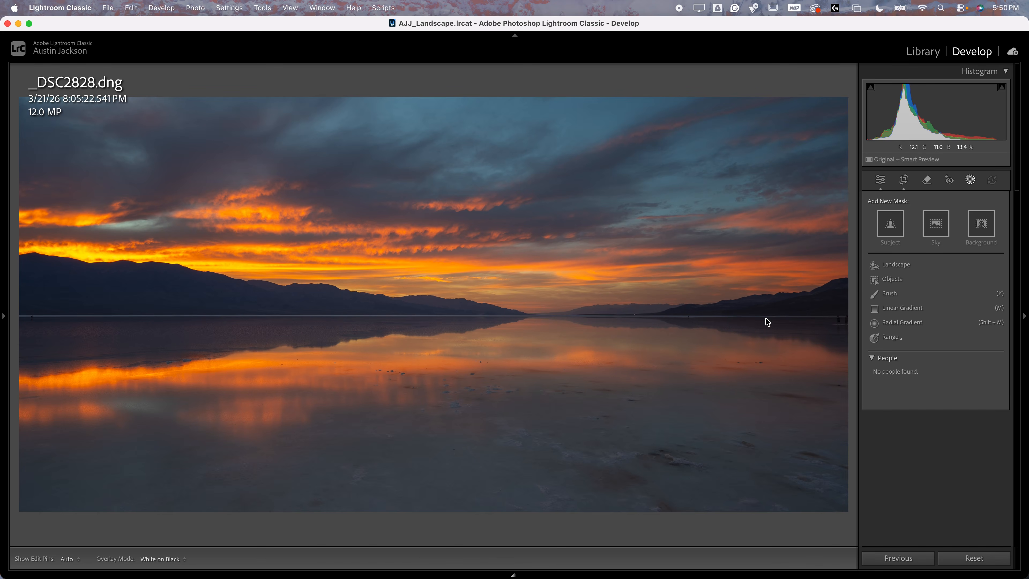
left_click(901, 264)
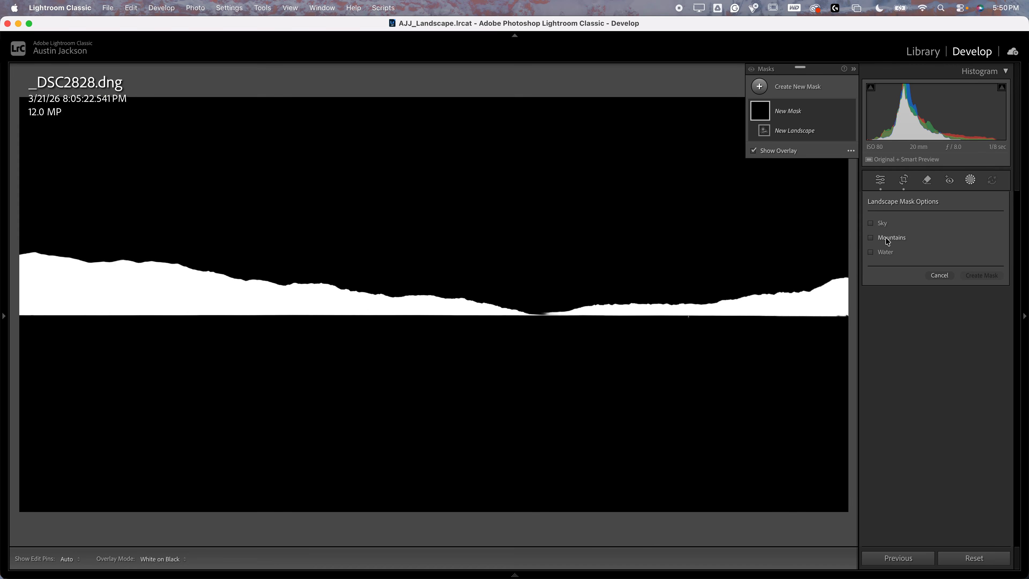
left_click(888, 240)
left_click(887, 252)
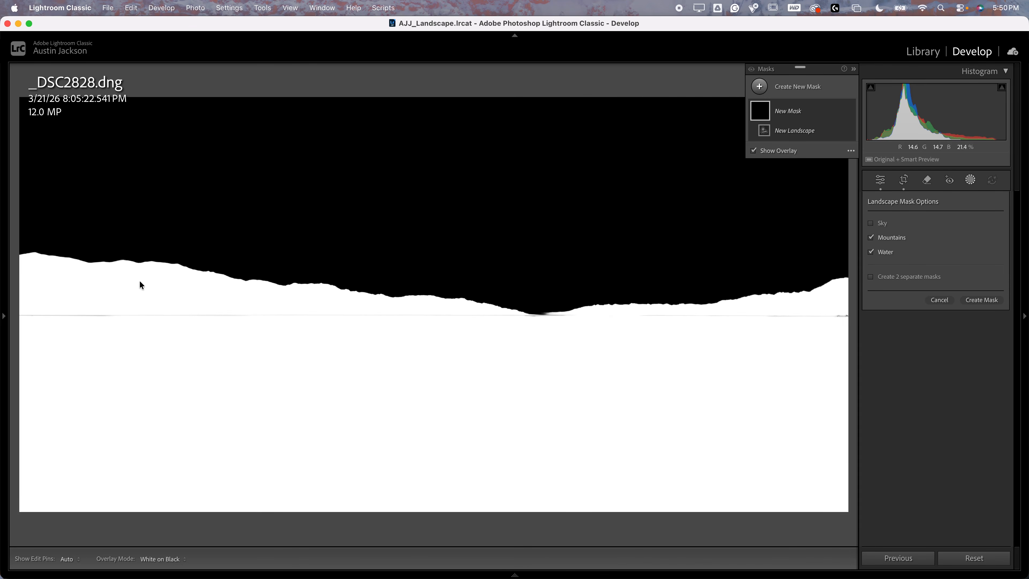
left_click(999, 304)
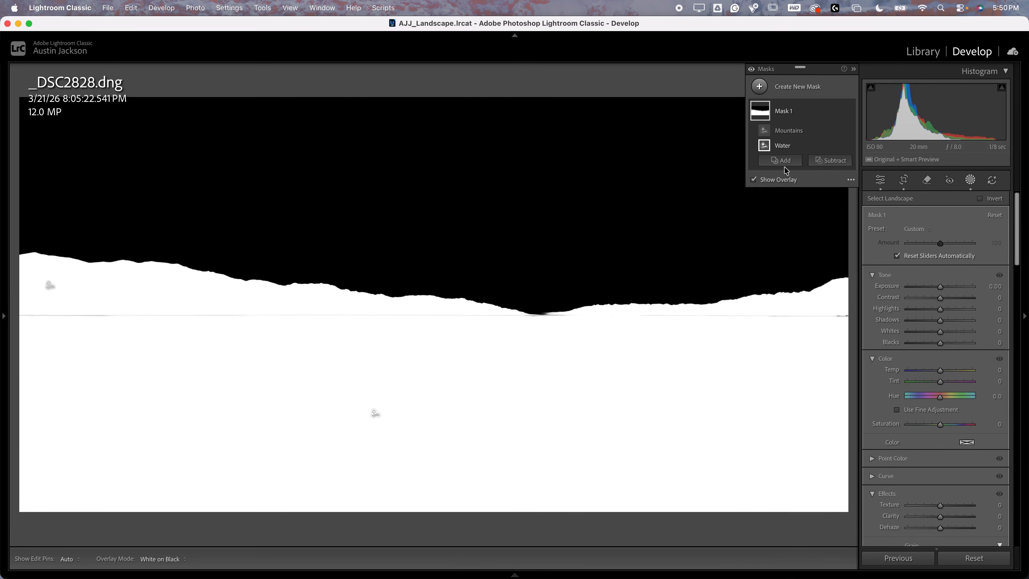
Add brush strokes to Mask 1 along the horizon line to fill the gaps between mountains and water
left_click(780, 160)
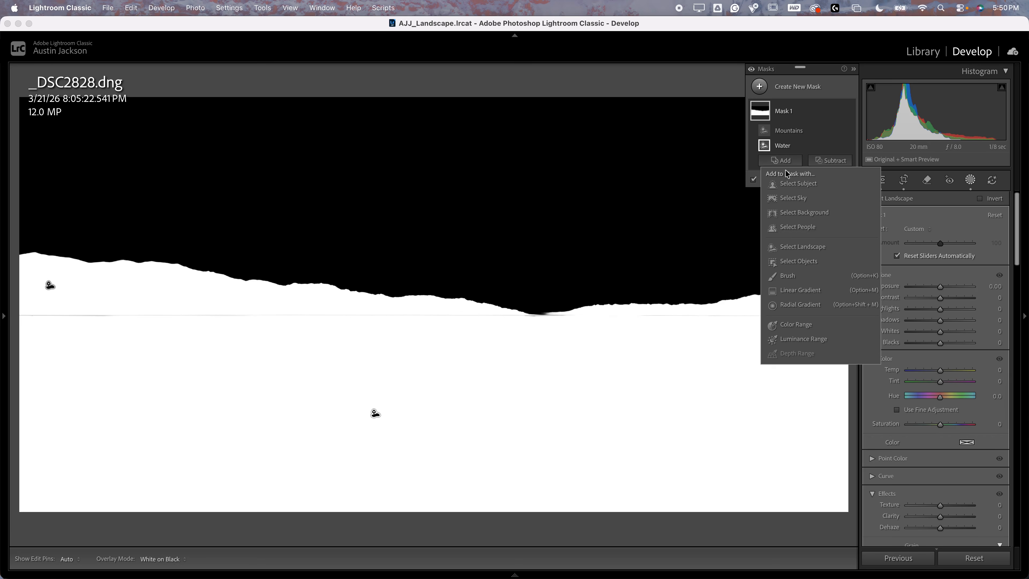
left_click(788, 278)
left_click_drag(27, 315, 69, 315)
left_click(420, 315, "shift")
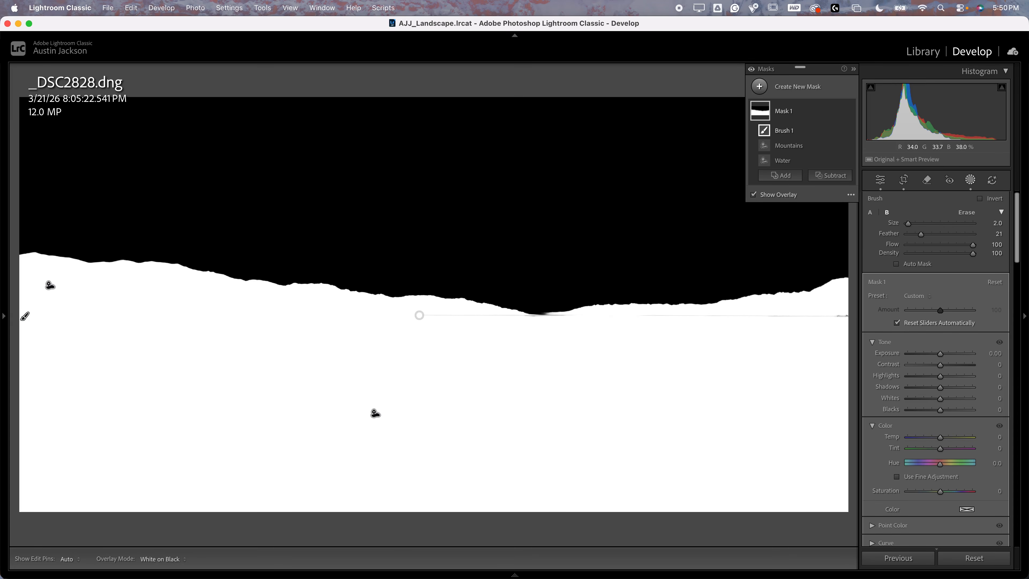
left_click_drag(518, 317, 577, 315)
left_click(558, 316)
left_click(849, 315, "shift")
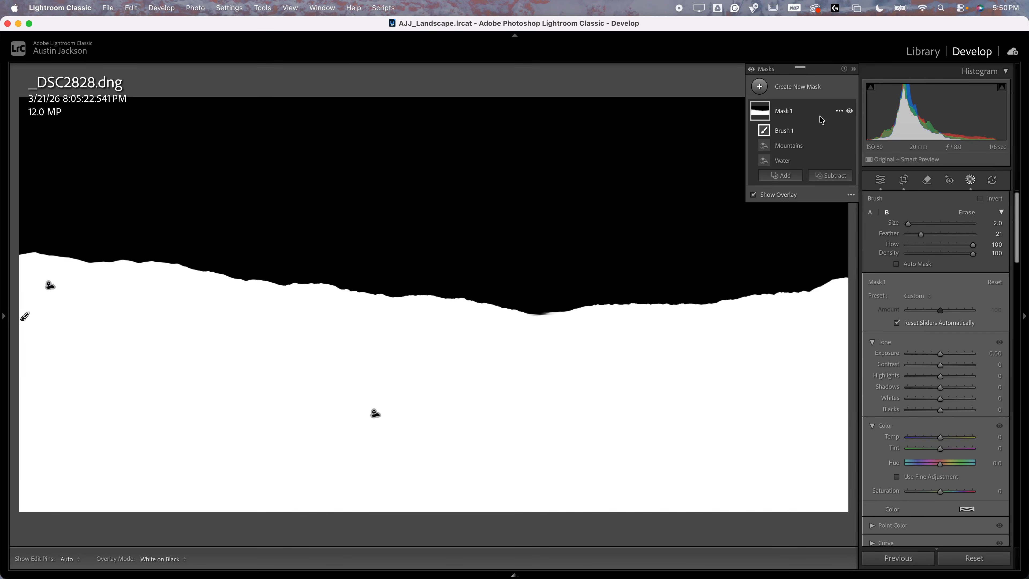
Invert Mask 1 and intersect it with a wide radial gradient centred over the left mountains, with the overlay hidden
left_click(841, 115)
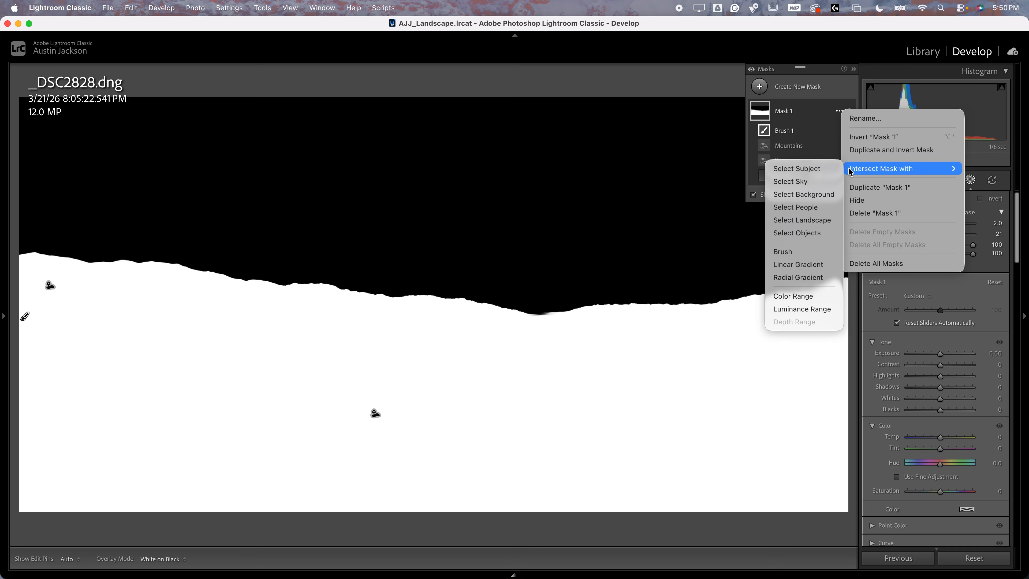
left_click(866, 137)
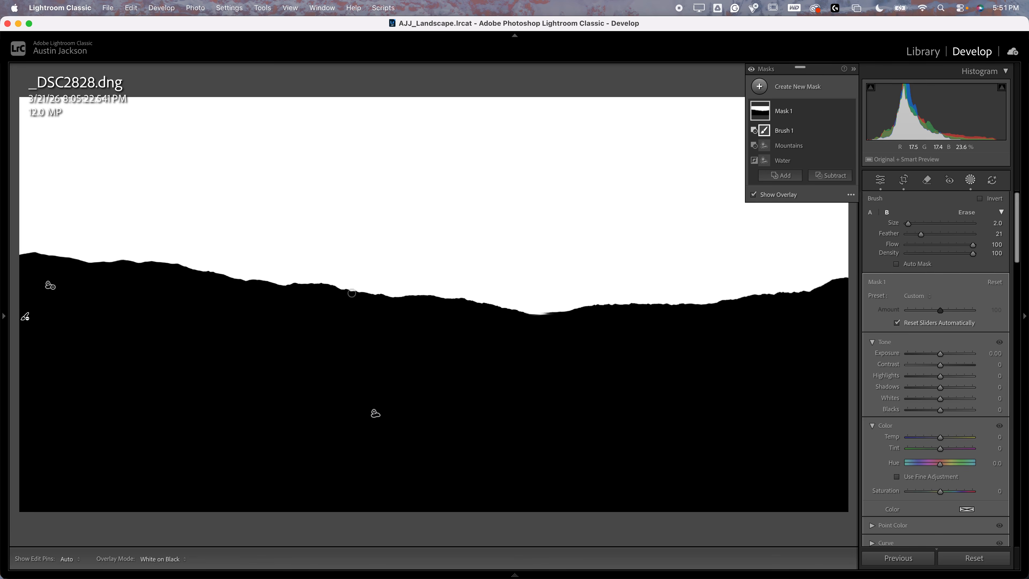
left_click(838, 112)
mouse_move(866, 172)
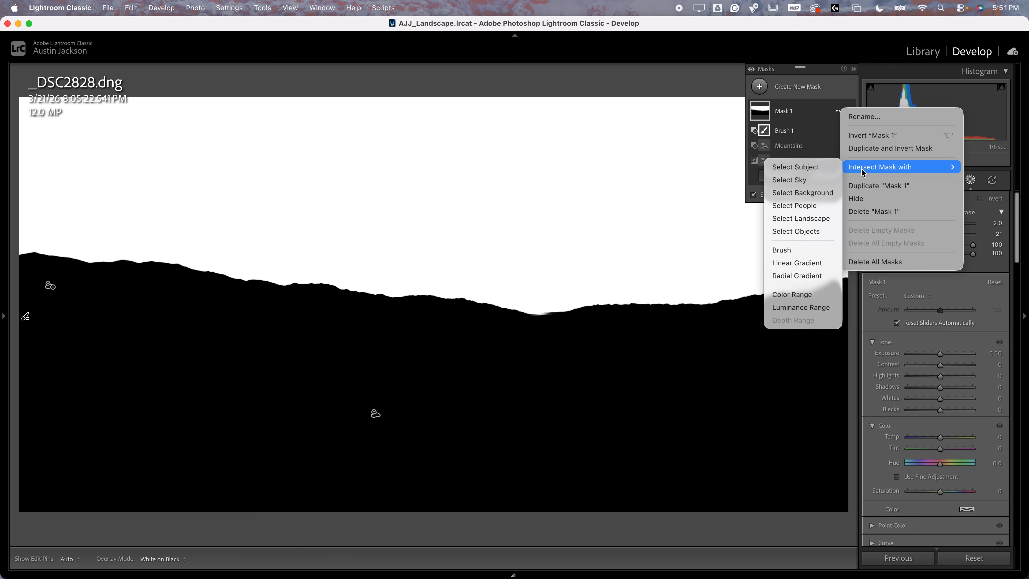
left_click(797, 276)
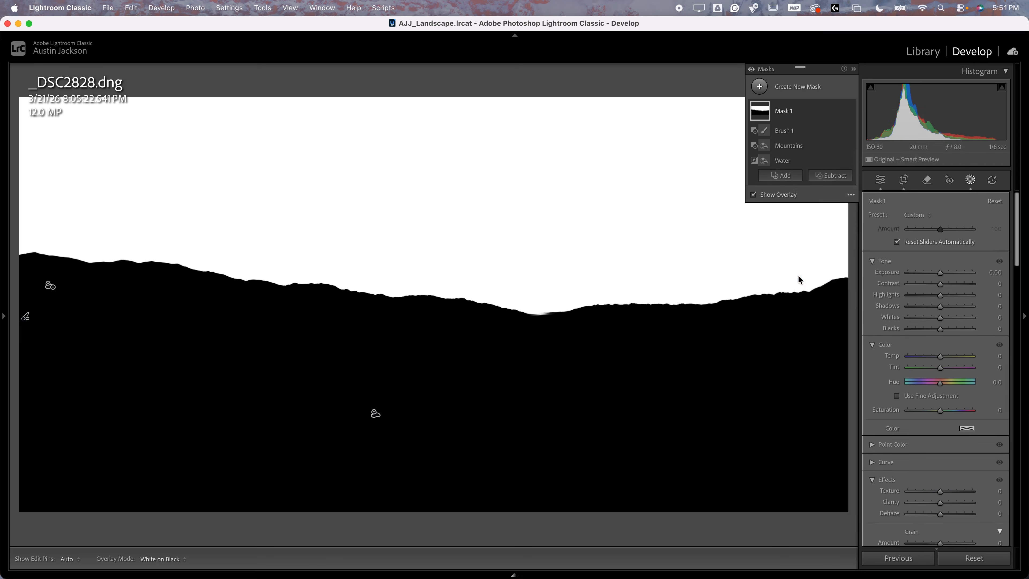
left_click_drag(228, 305, 644, 101)
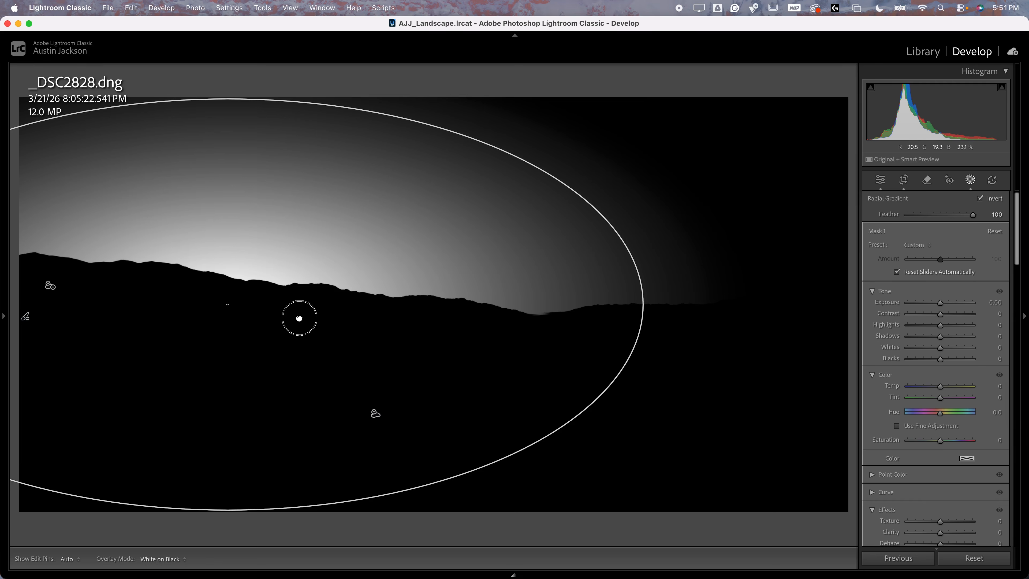
left_click_drag(302, 317, 325, 315)
left_click(754, 209)
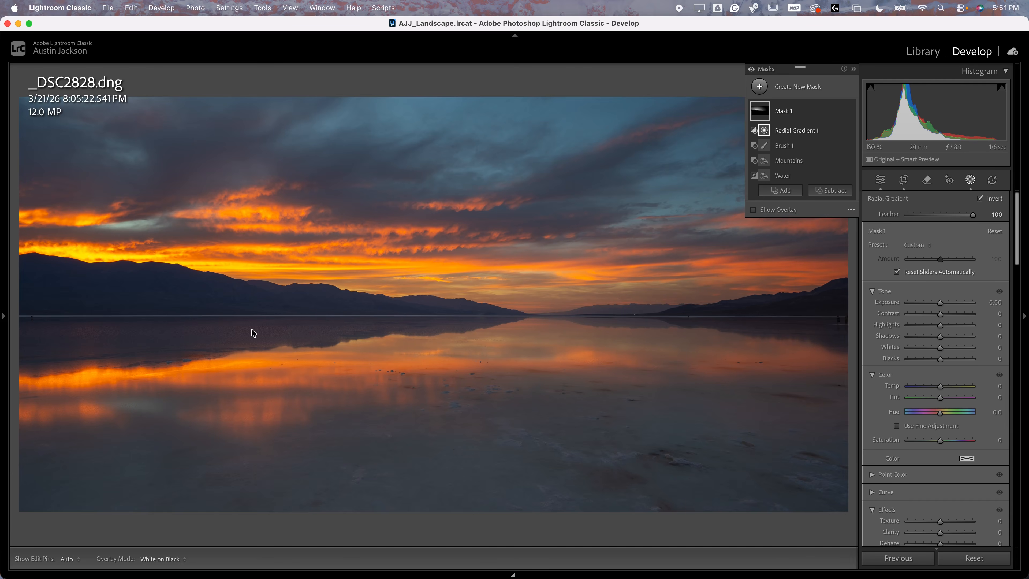
left_click(784, 111)
left_click_drag(248, 305, 254, 300)
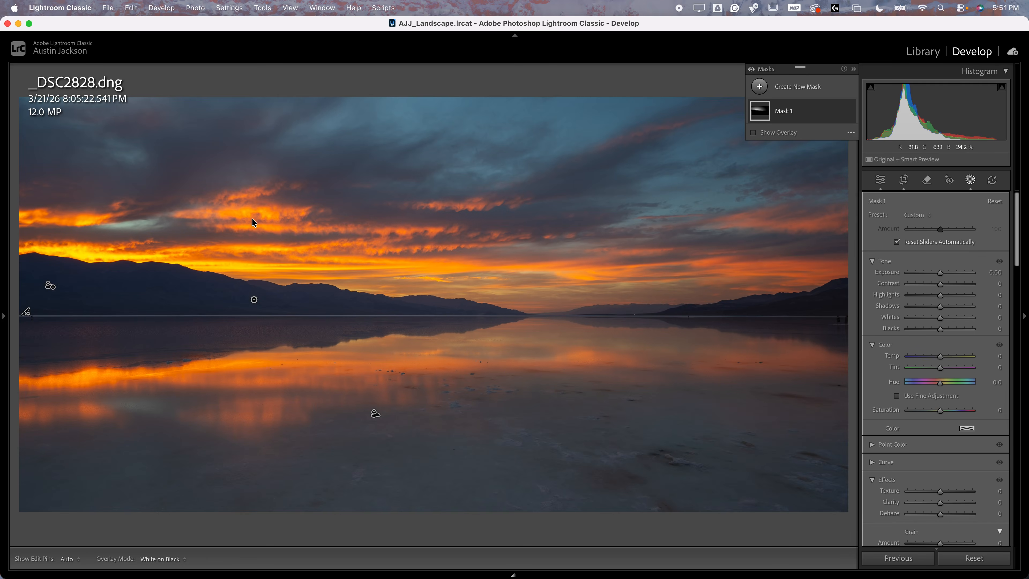
Set Mask 1's Exposure to 0.37 and Dehaze to −30
left_click_drag(940, 272, 943, 271)
scroll(944, 275, "down", 8)
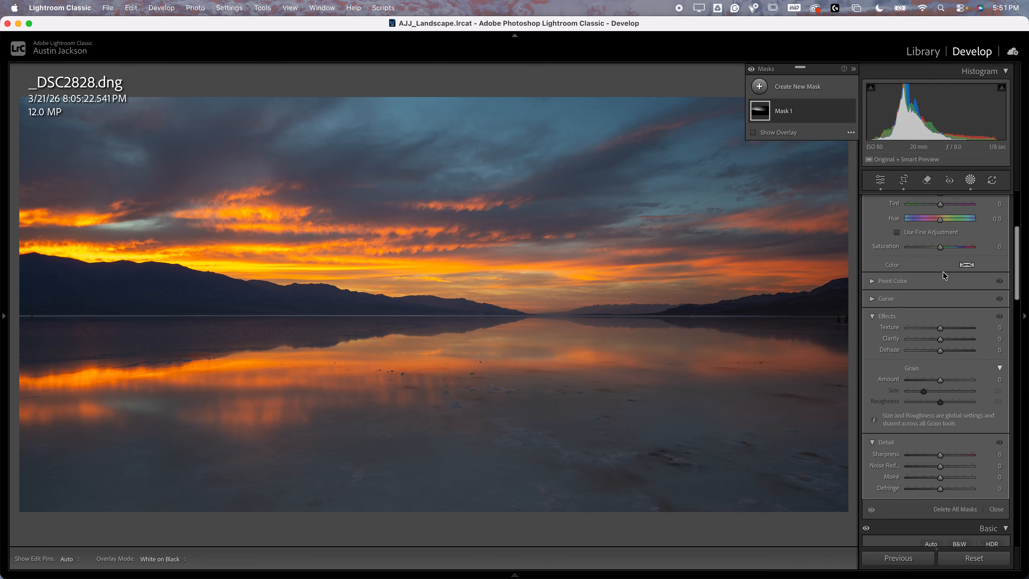
left_click_drag(939, 324, 931, 344)
scroll(930, 344, "up", 5)
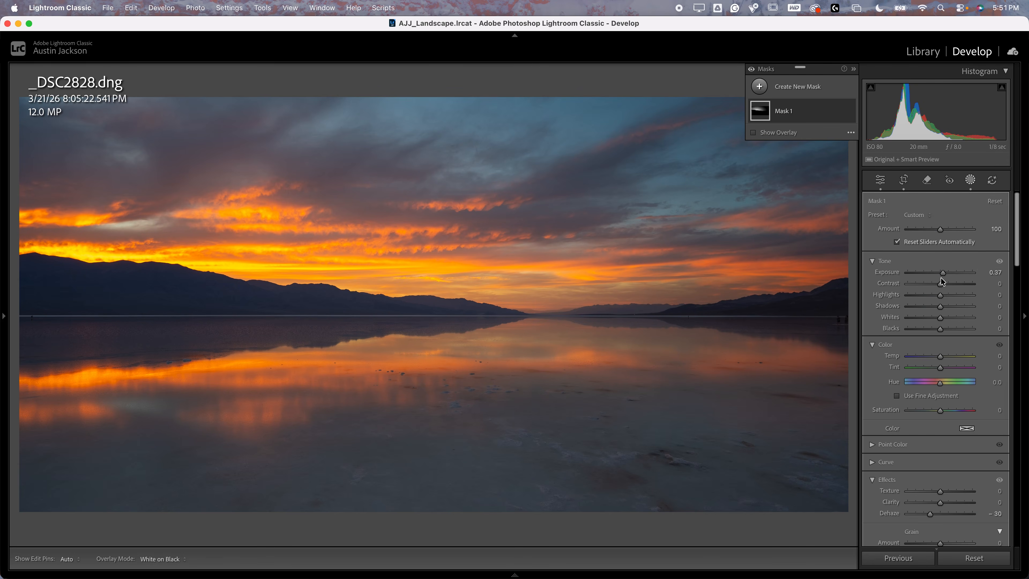
Set Mask 1's Exposure to 0.80, Whites to 23, Temp to −37 and Tint to −28
left_click_drag(943, 276, 946, 275)
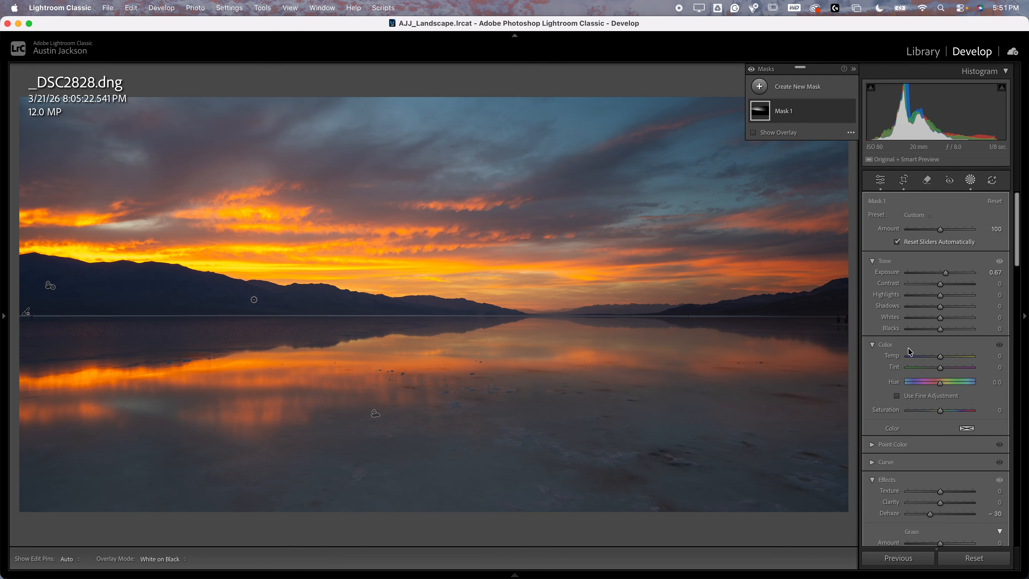
mouse_move(940, 357)
left_mouse_down()
mouse_move(928, 357)
mouse_move(931, 370)
left_mouse_up()
left_click_drag(942, 320, 948, 318)
left_click_drag(946, 274, 947, 277)
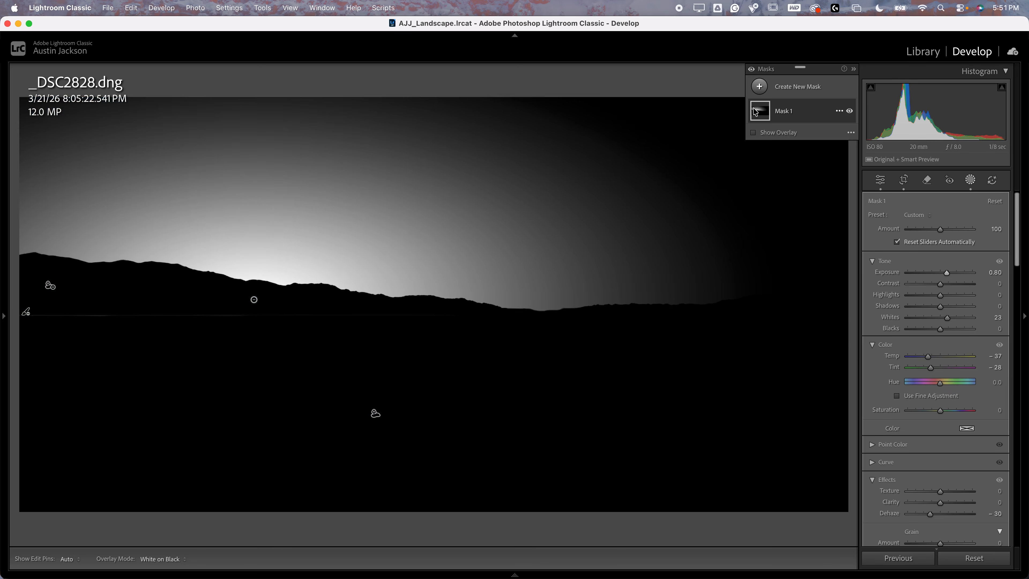
Widen Radial Gradient 1 horizontally so it extends past the photo's right edge
left_click(765, 113)
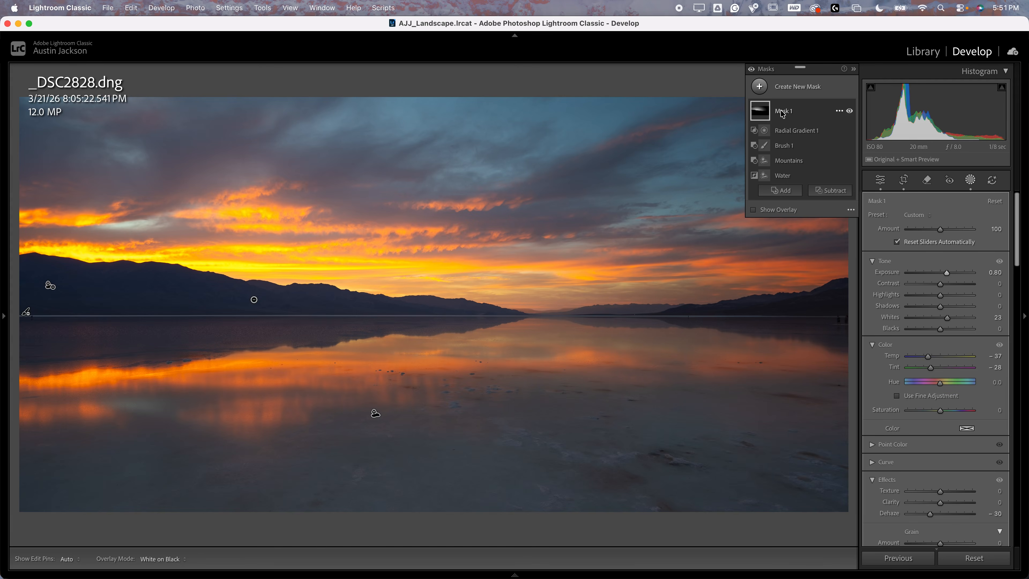
left_click(791, 132)
left_click_drag(670, 300, 906, 282)
key("super+minus")
key("super+minus")
left_click_drag(824, 302, 857, 302)
mouse_move(680, 307)
left_mouse_down()
mouse_move(710, 306)
mouse_move(699, 309)
left_mouse_up()
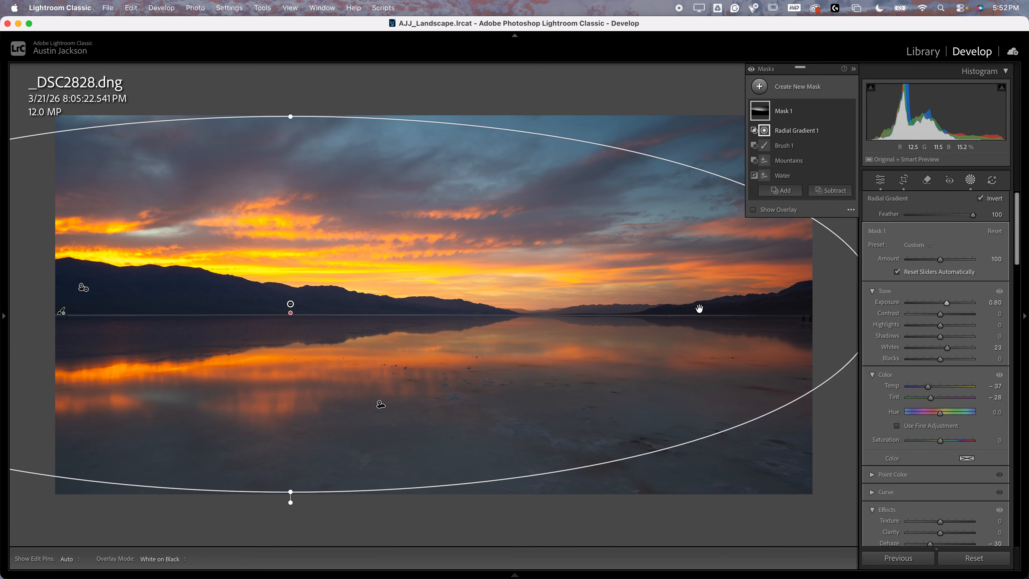
Set Mask 1's Exposure to 0.45 and Dehaze to −38, and compare the photo with and without the masks
left_click_drag(947, 303, 943, 302)
scroll(943, 302, "down", 5)
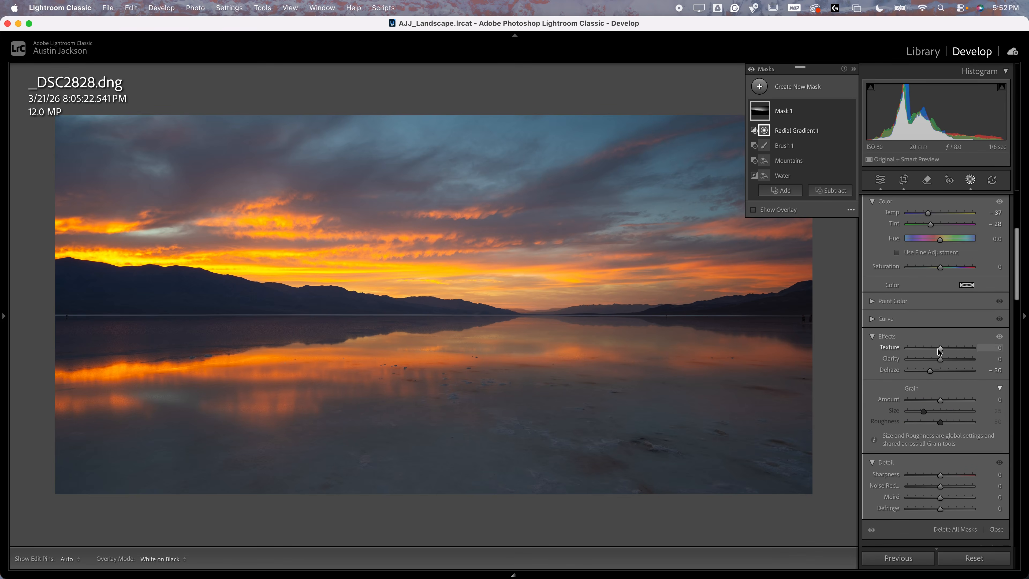
left_click_drag(929, 374, 928, 374)
left_click(751, 71)
left_click(751, 71)
left_click(751, 71)
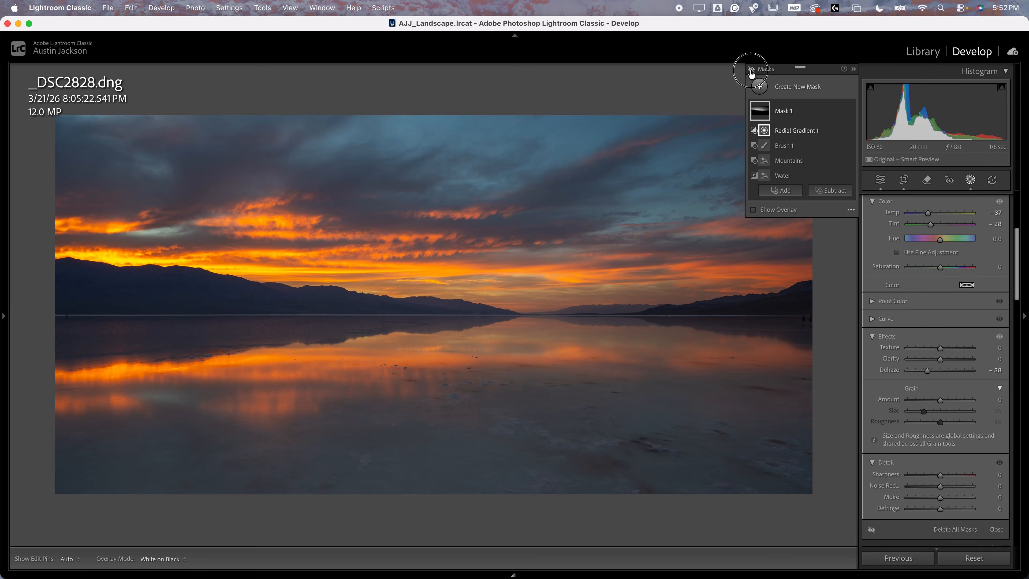
left_click(751, 71)
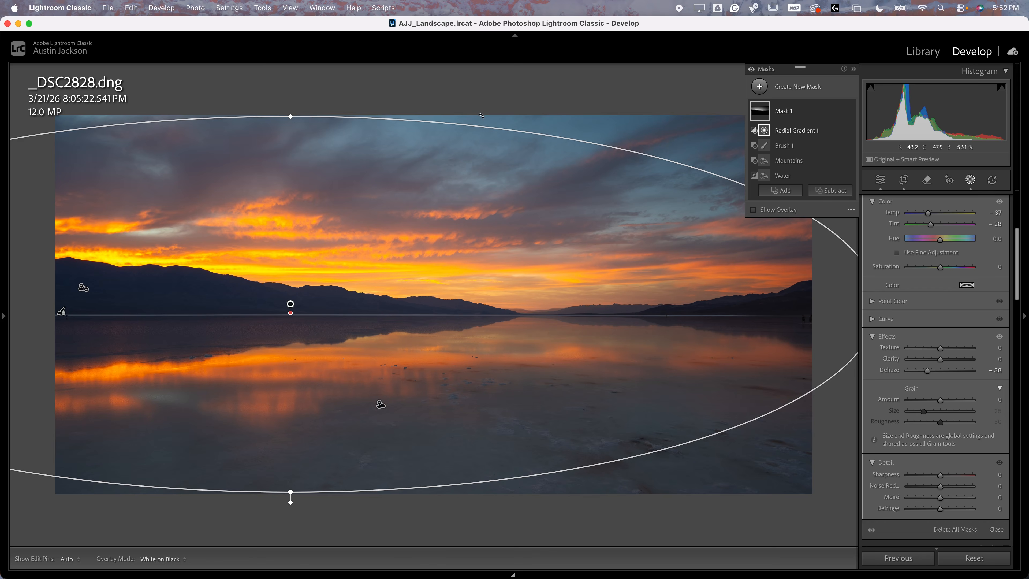
Add a linear gradient mask from above the photo down to the mountains with Temp −11, and compare the masks' before and after
left_click(802, 87)
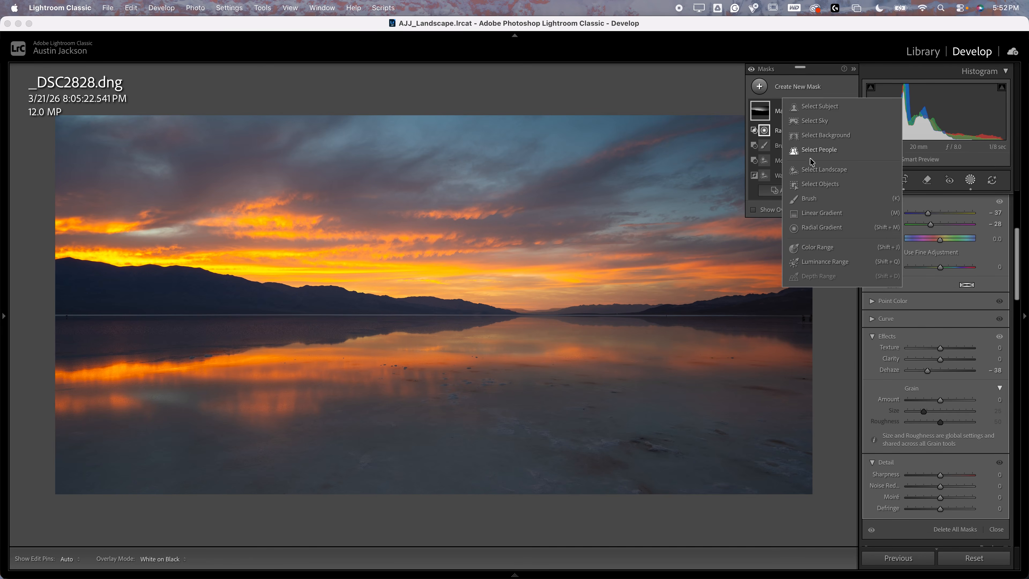
left_click(809, 214)
left_click_drag(436, 93, 437, 290)
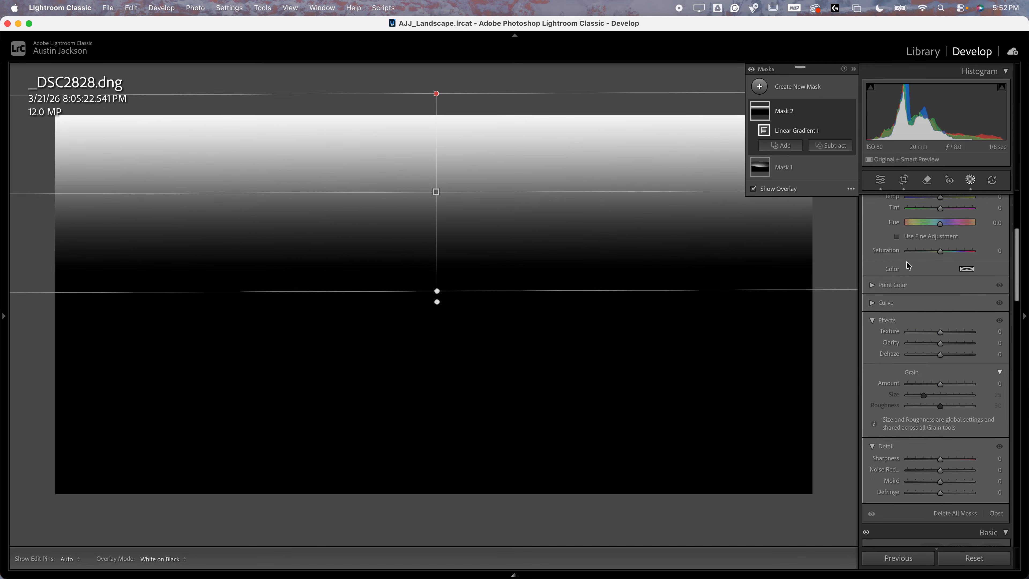
scroll(937, 271, "up", 3)
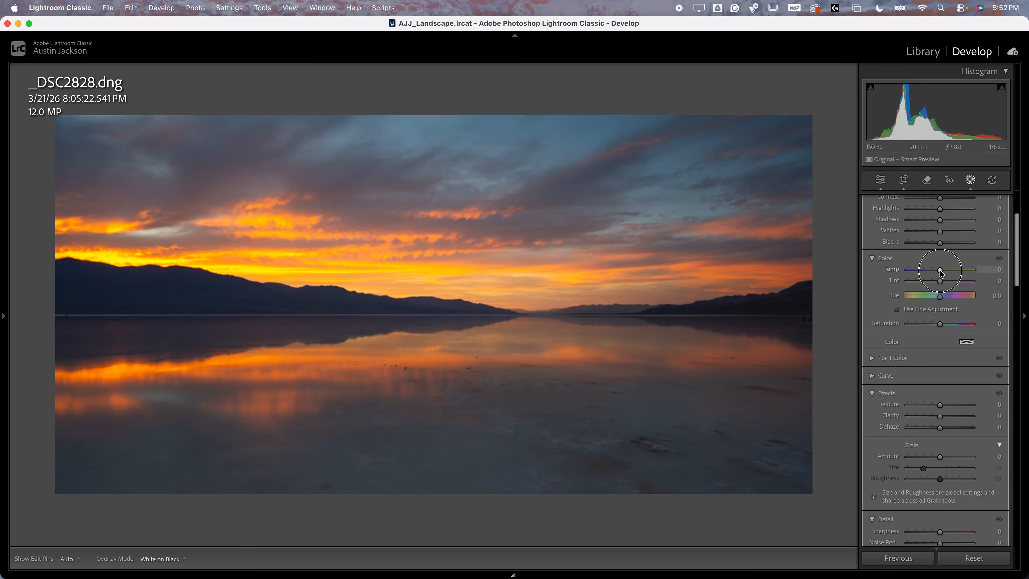
left_click_drag(940, 274, 938, 276)
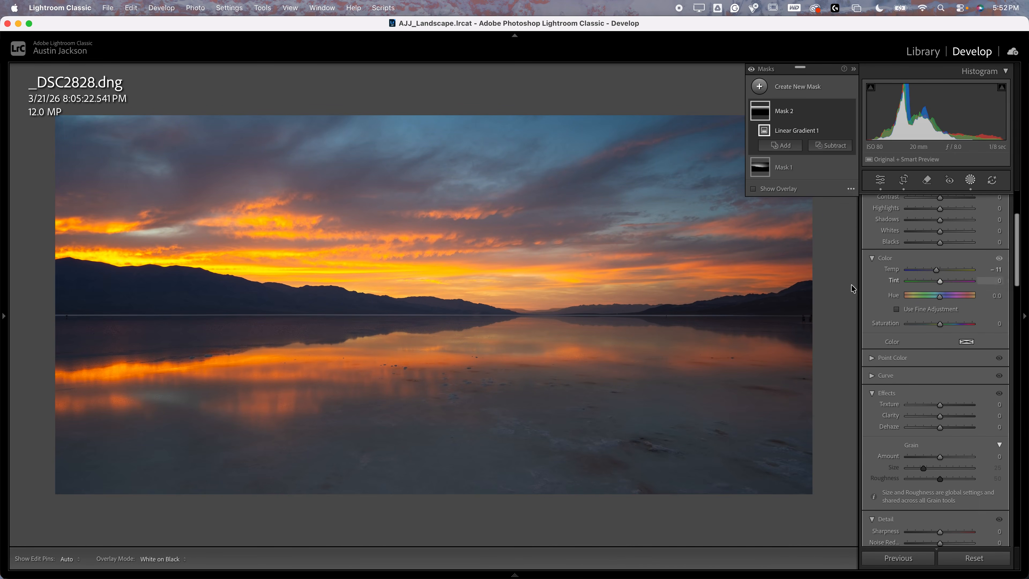
left_click(751, 70)
left_click(750, 69)
left_click(750, 69)
left_click(750, 70)
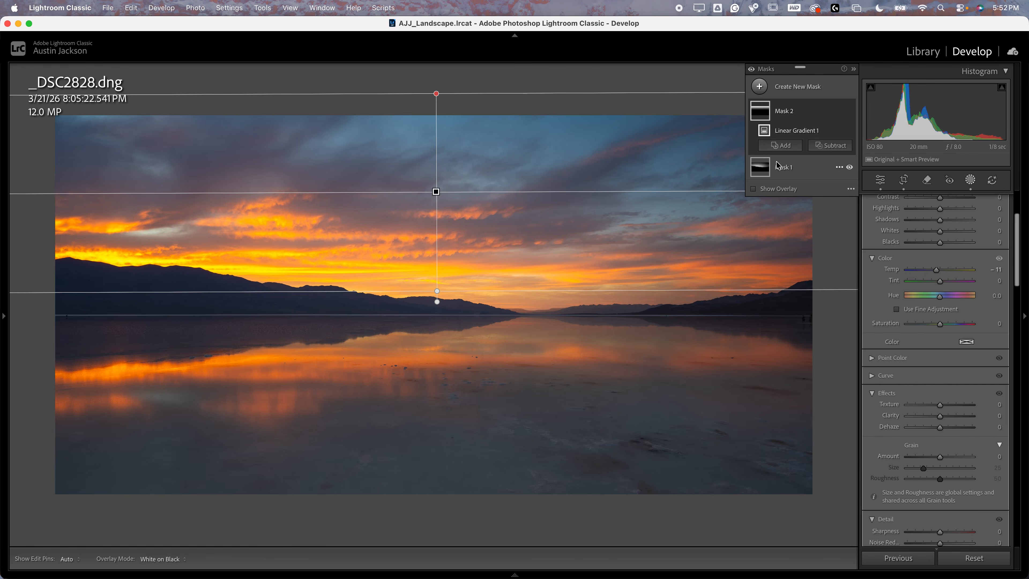
Reduce Mask 1's overall Amount to 75 and compare the photo with the masks off and on
left_click(781, 169)
scroll(925, 264, "up", 5)
left_click(935, 231)
left_click_drag(935, 232, 932, 230)
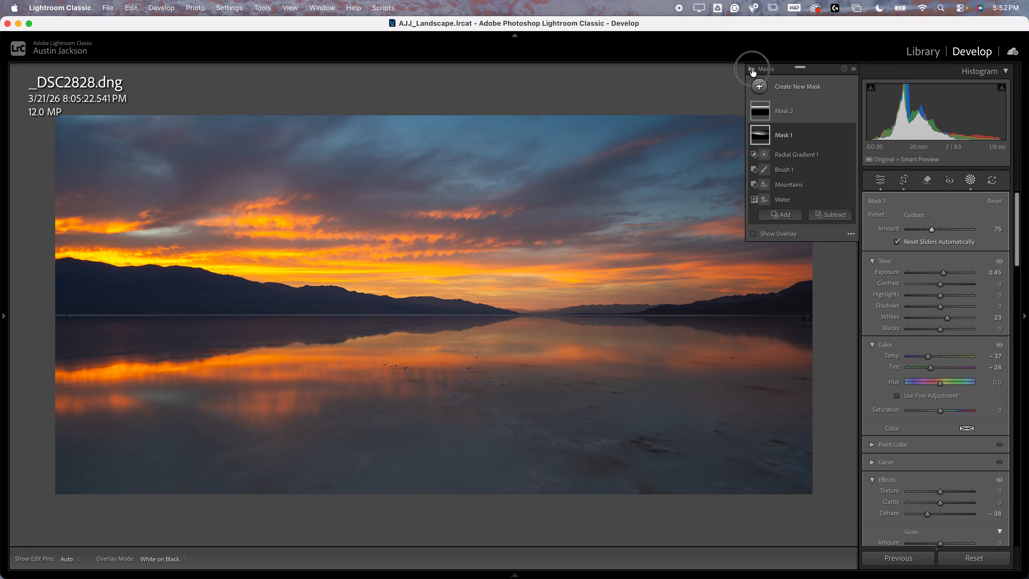
left_click(751, 70)
mouse_move(767, 140)
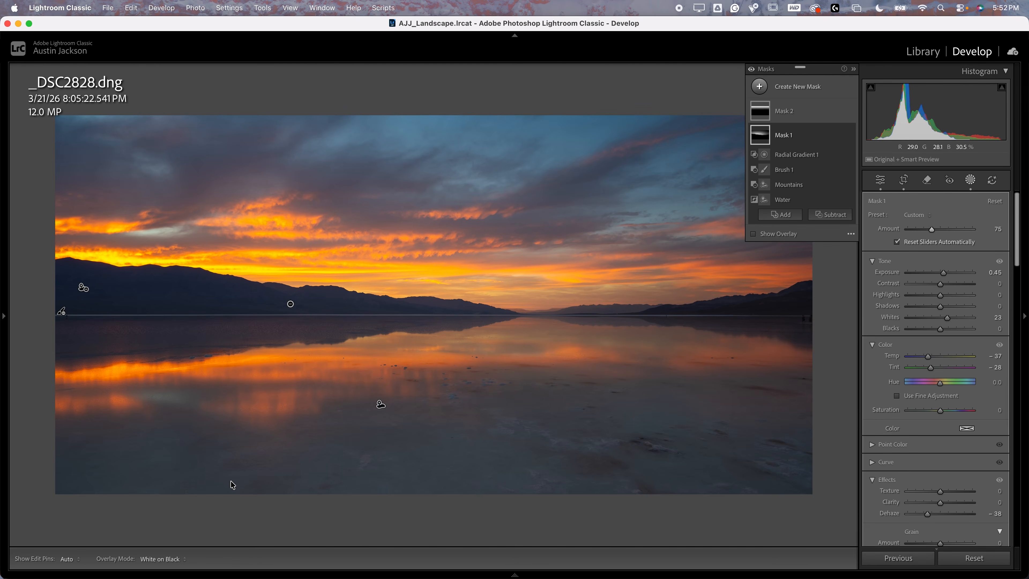
mouse_move(238, 543)
left_click(142, 536)
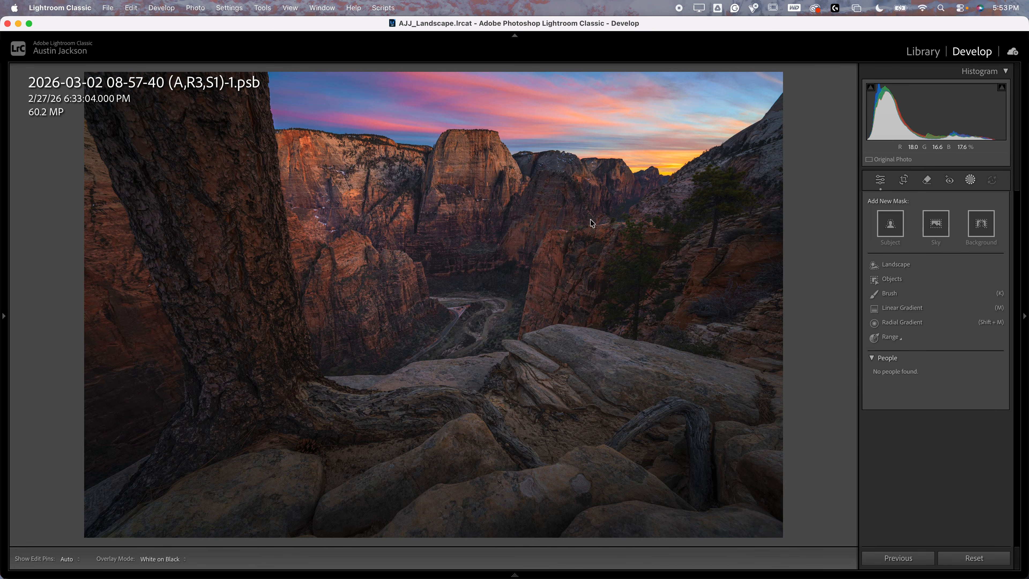
left_click(543, 234)
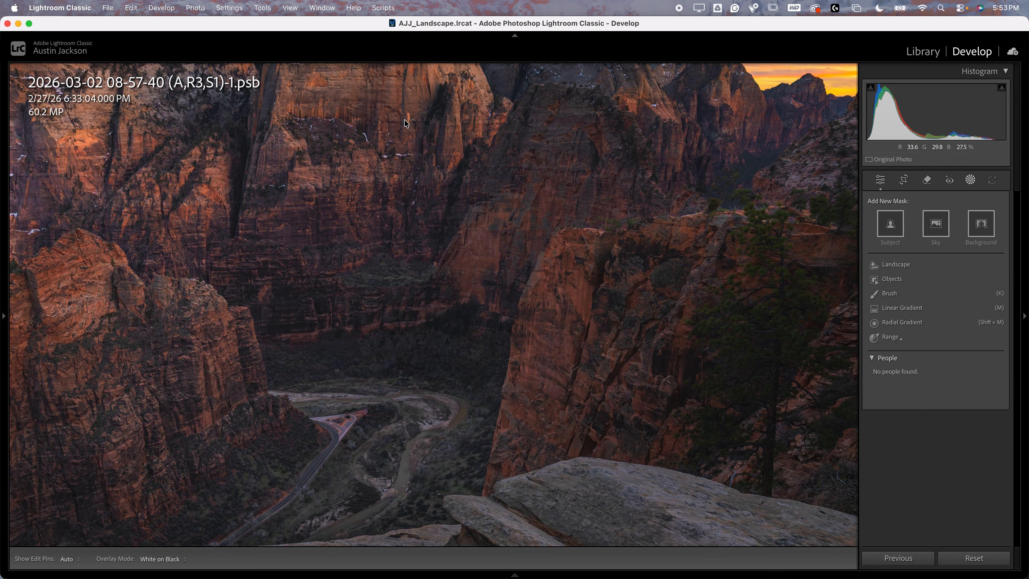
left_click(544, 287)
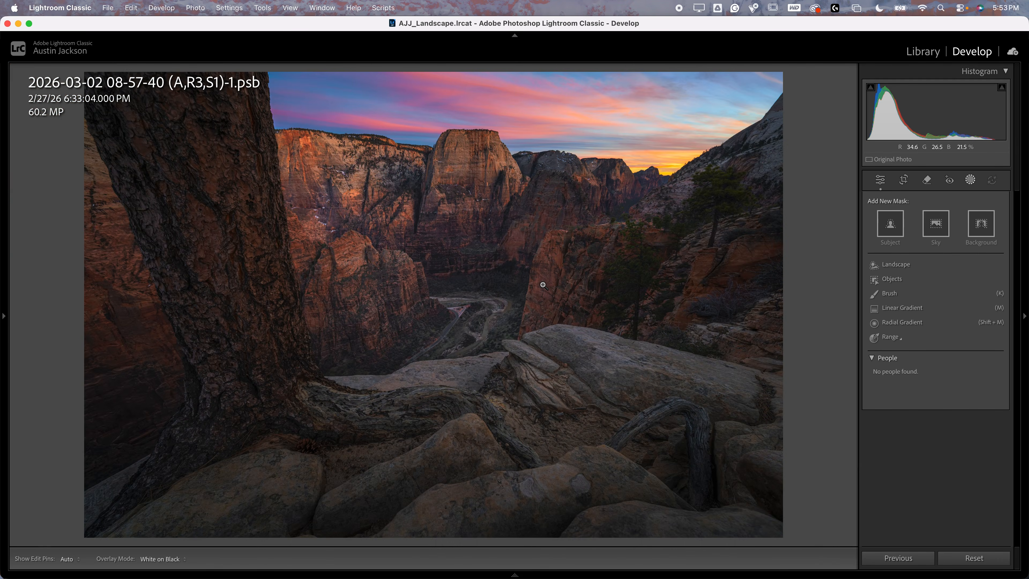
left_click(526, 214)
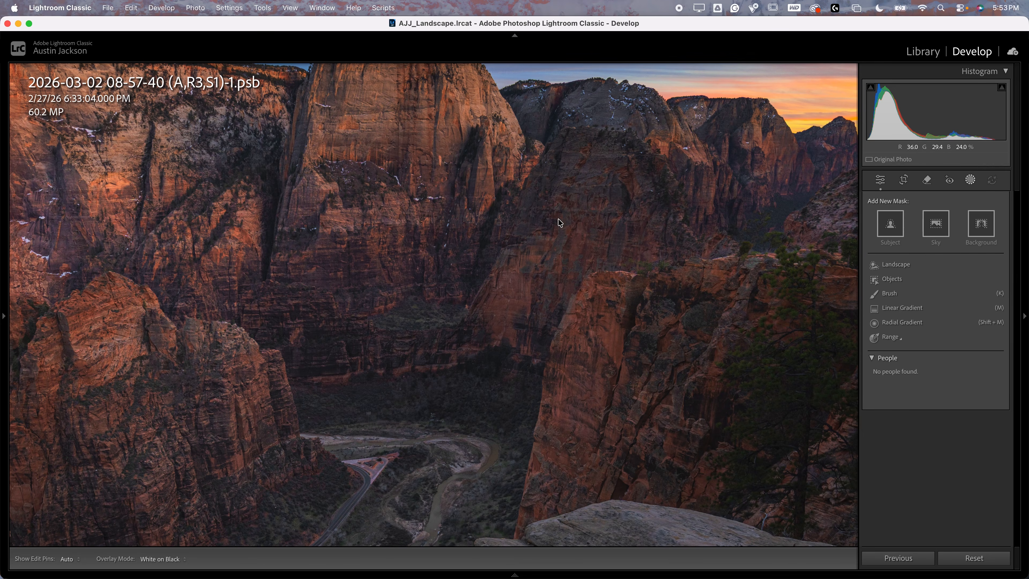
left_click(531, 324)
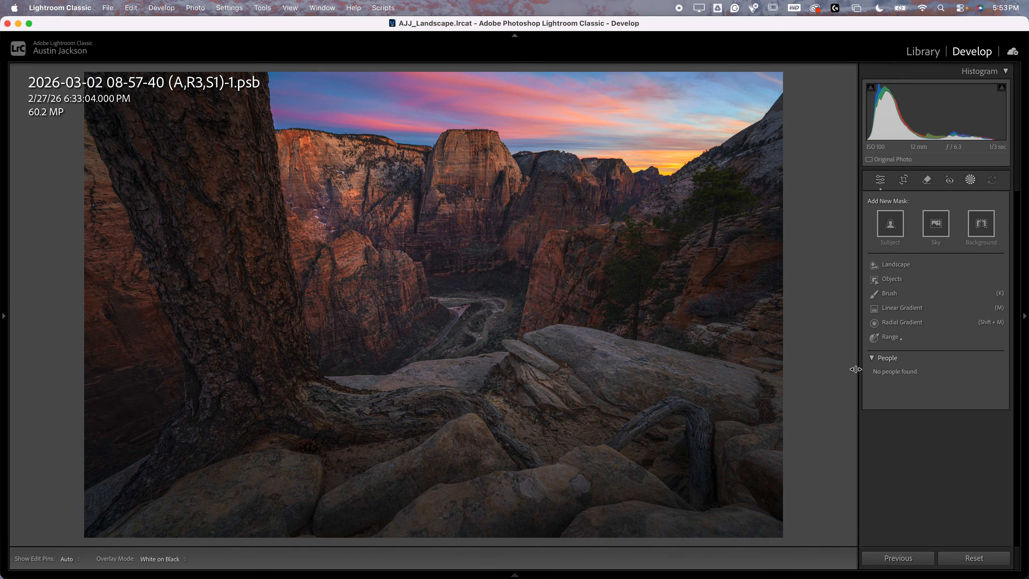
Create a large radial gradient mask centred over the canyon and set its Dehaze to −40
left_click(903, 322)
left_click_drag(470, 265, 721, 87)
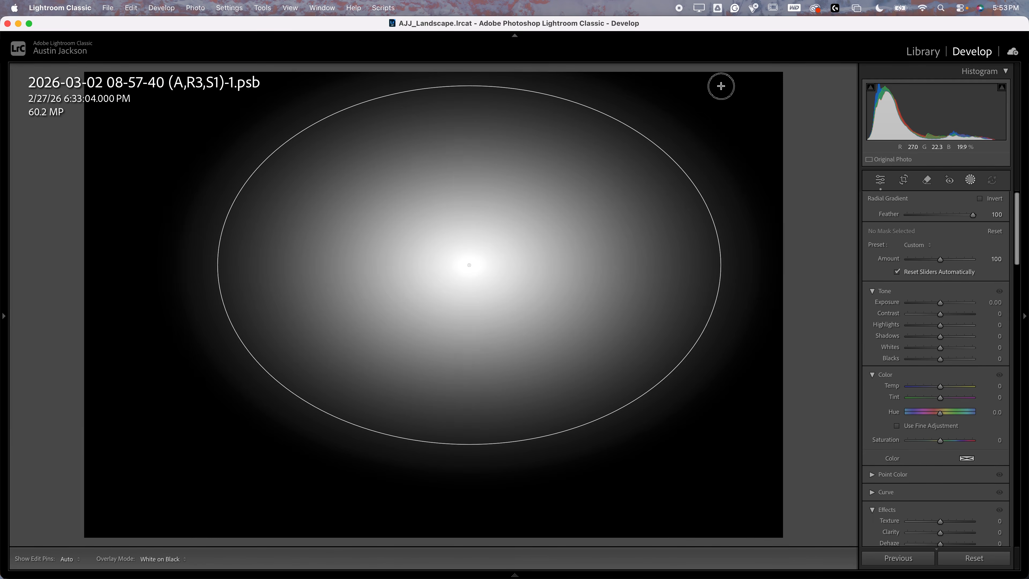
left_click_drag(468, 264, 466, 252)
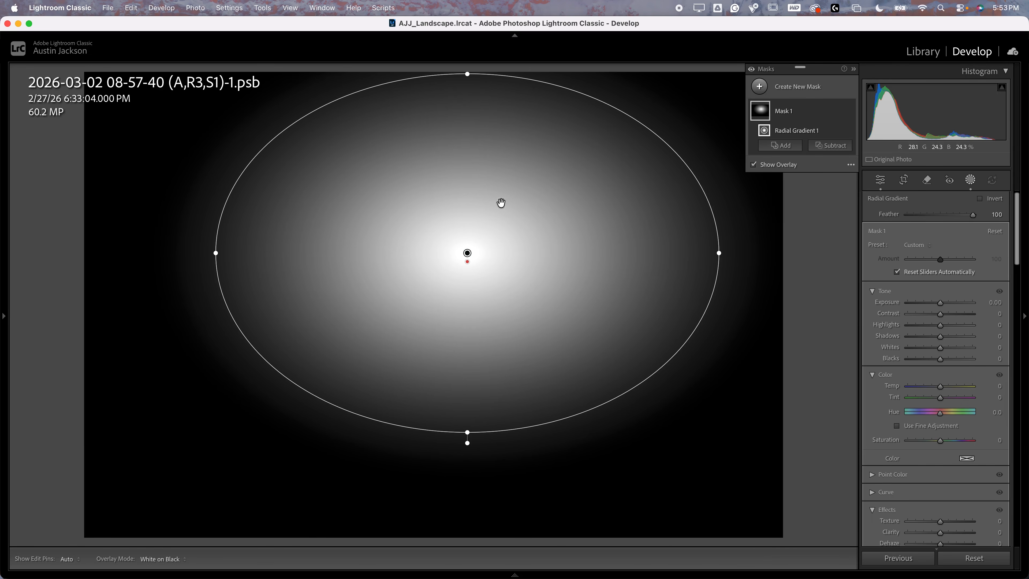
scroll(895, 321, "down", 6)
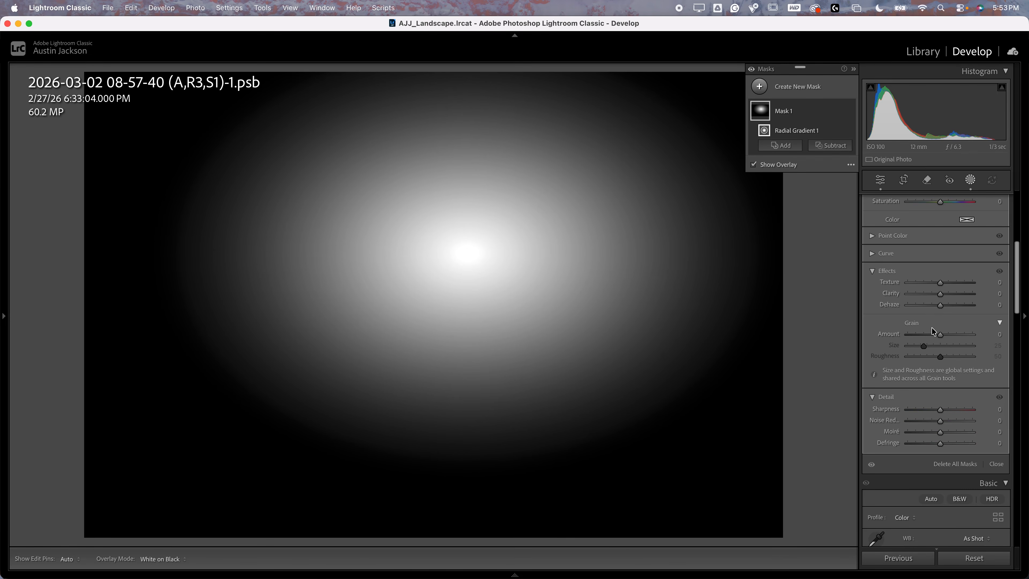
left_click_drag(942, 304, 929, 304)
mouse_move(579, 303)
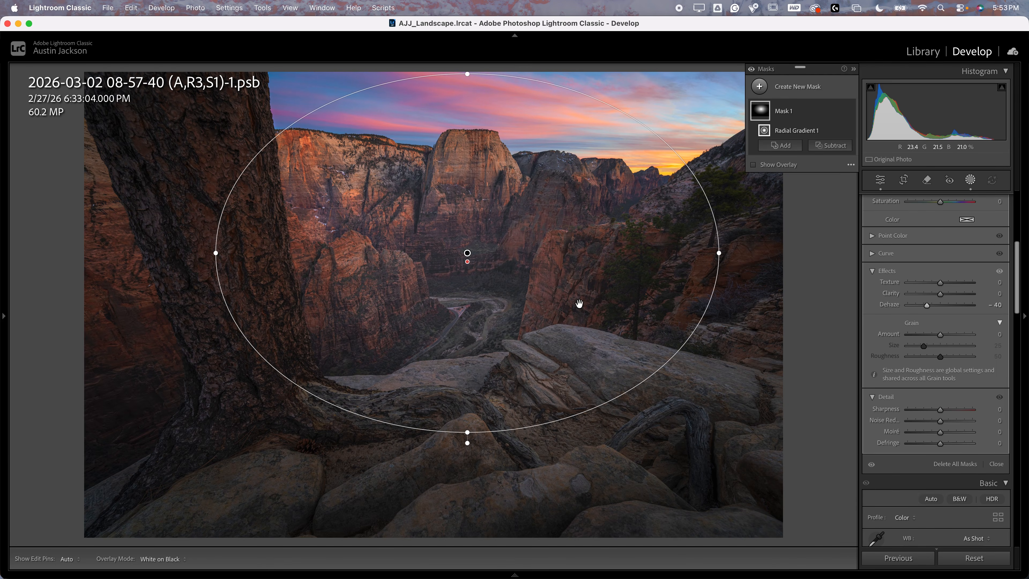
Subtract the near edge of the cliff beside the river valley from Mask 1 using an object selection, and check the mask
left_click(834, 146)
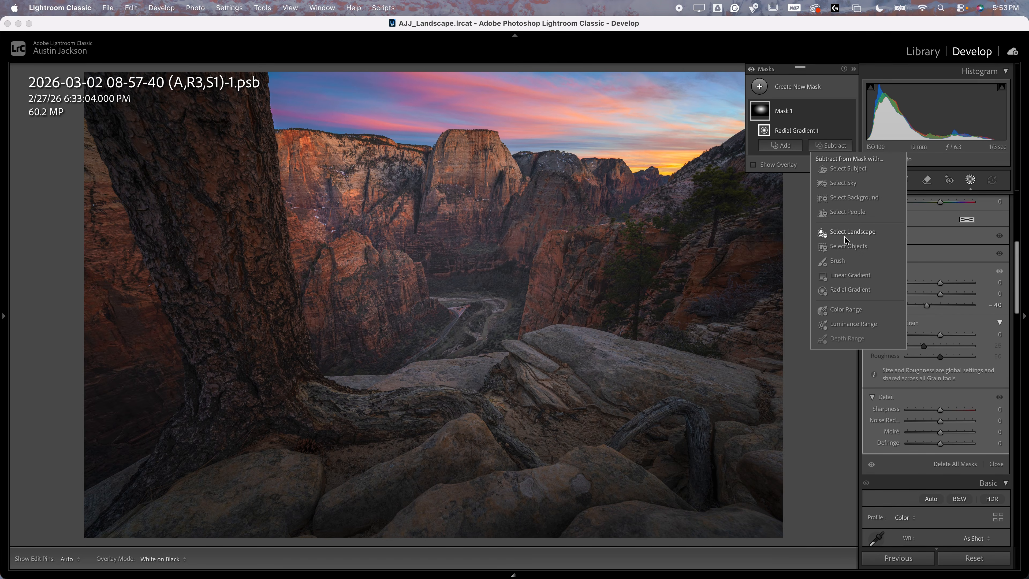
left_click(844, 247)
key("z")
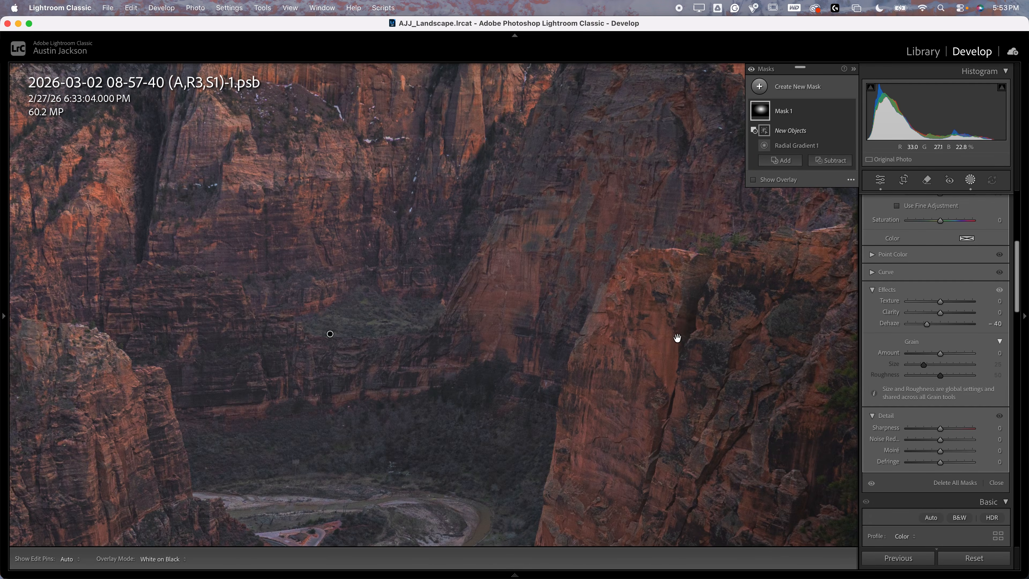
left_click_drag(677, 337, 540, 195)
left_click(403, 441)
mouse_move(403, 440)
left_mouse_down()
mouse_move(446, 212)
mouse_move(484, 128)
left_mouse_up()
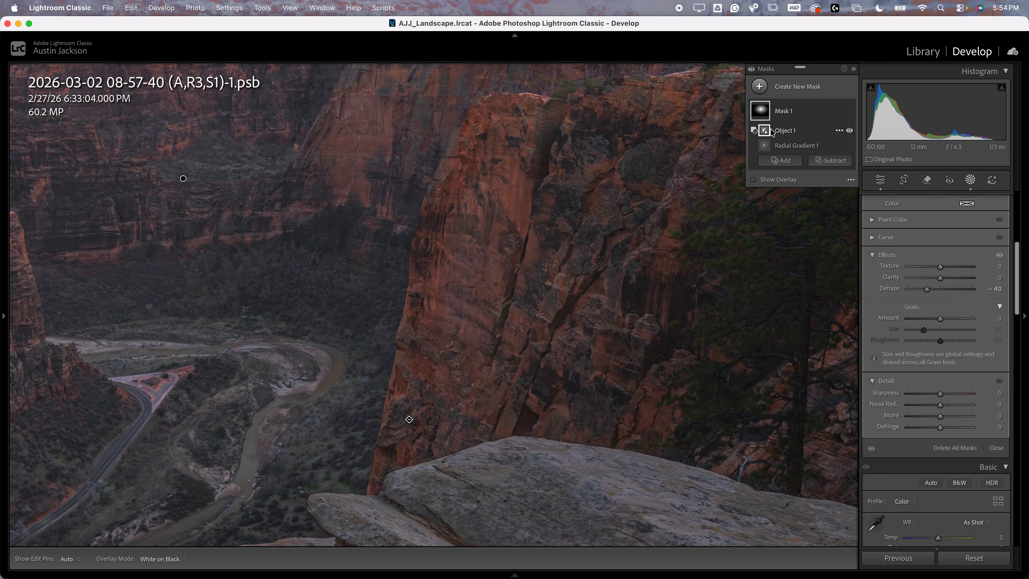
mouse_move(764, 132)
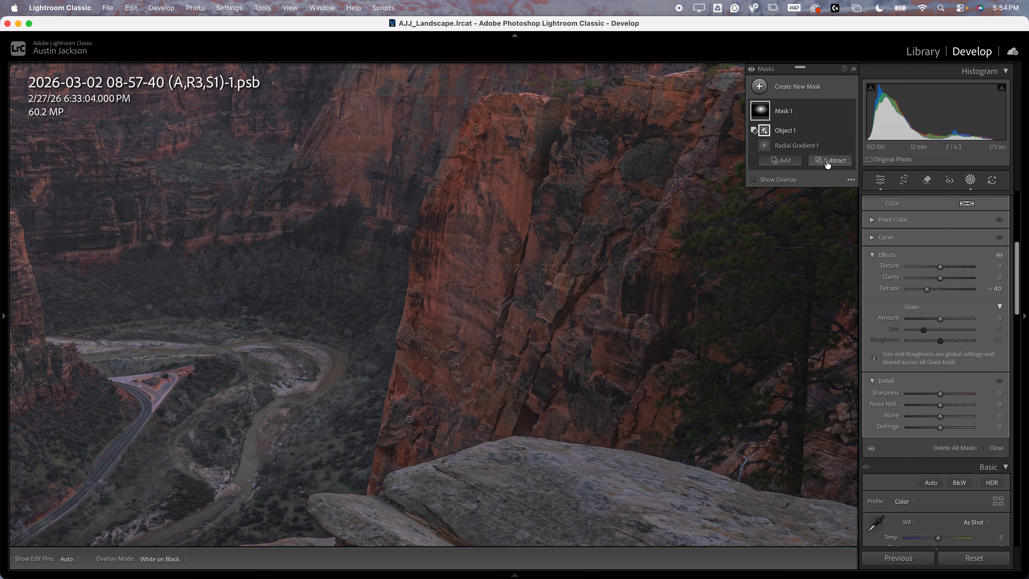
Subtract the rest of the near red cliff face beside the valley from Mask 1 with a brush
left_click(828, 161)
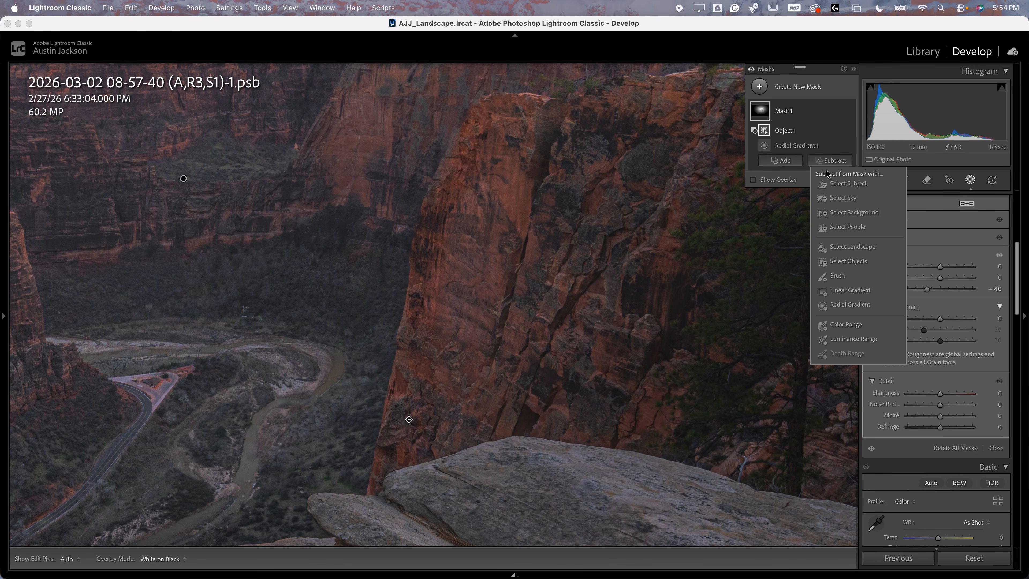
left_click(838, 276)
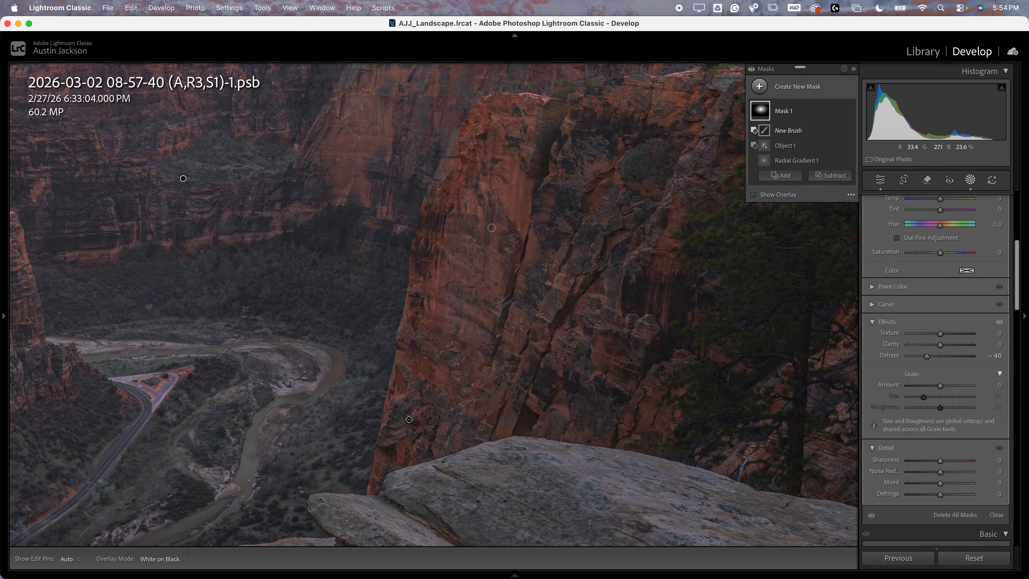
scroll(491, 228, "up", 6)
key("h")
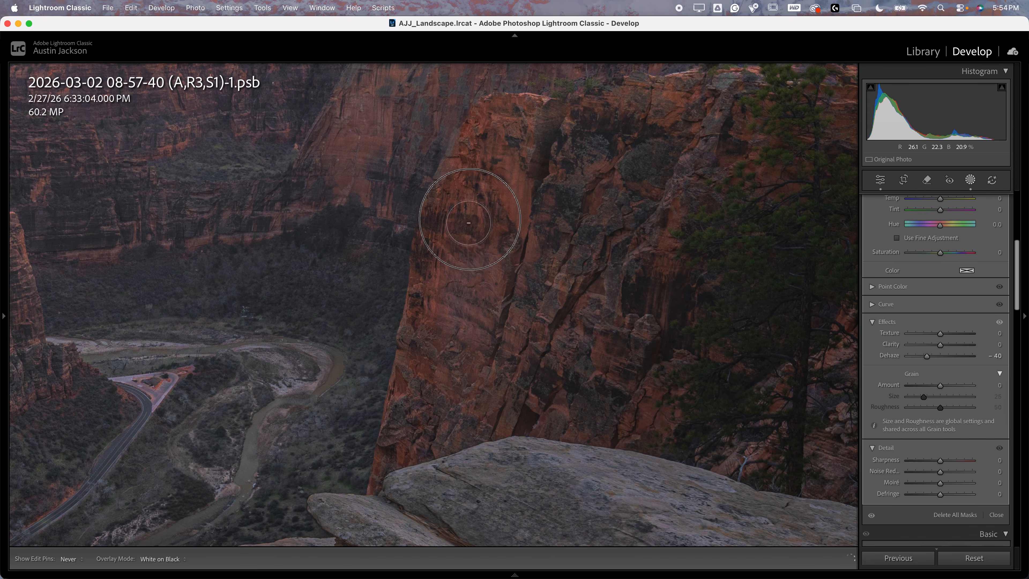
mouse_move(449, 382)
left_mouse_down()
mouse_move(444, 477)
mouse_move(493, 301)
mouse_move(511, 117)
mouse_move(544, 122)
mouse_move(453, 451)
mouse_move(528, 336)
mouse_move(552, 252)
mouse_move(537, 273)
left_mouse_up()
key("h")
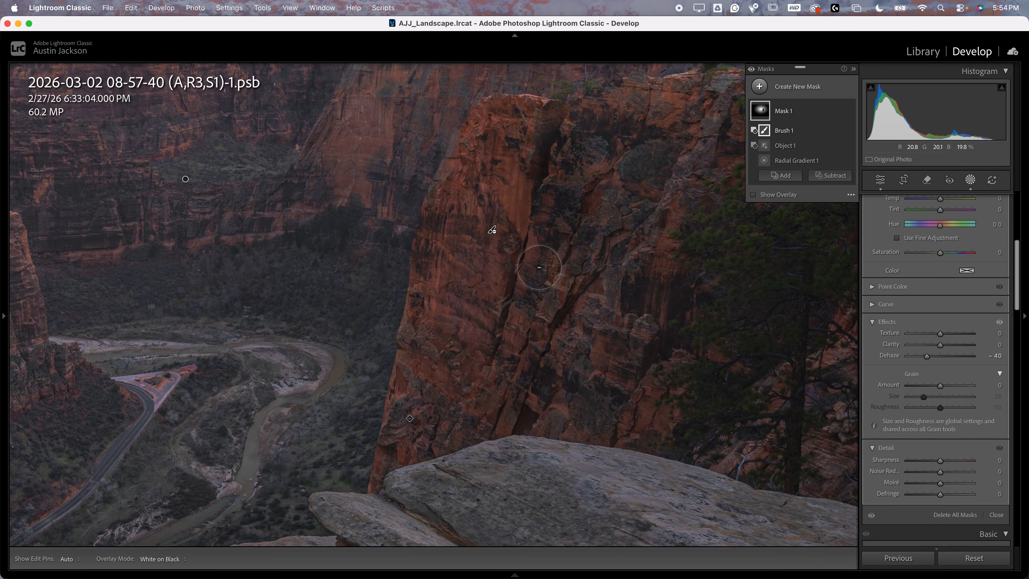
key("super+minus")
key("h")
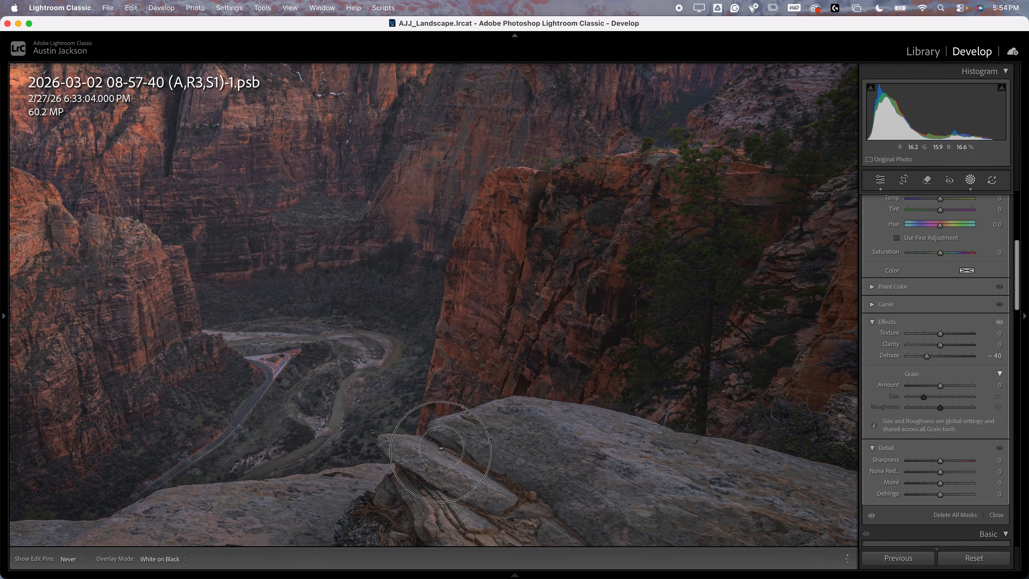
key("h")
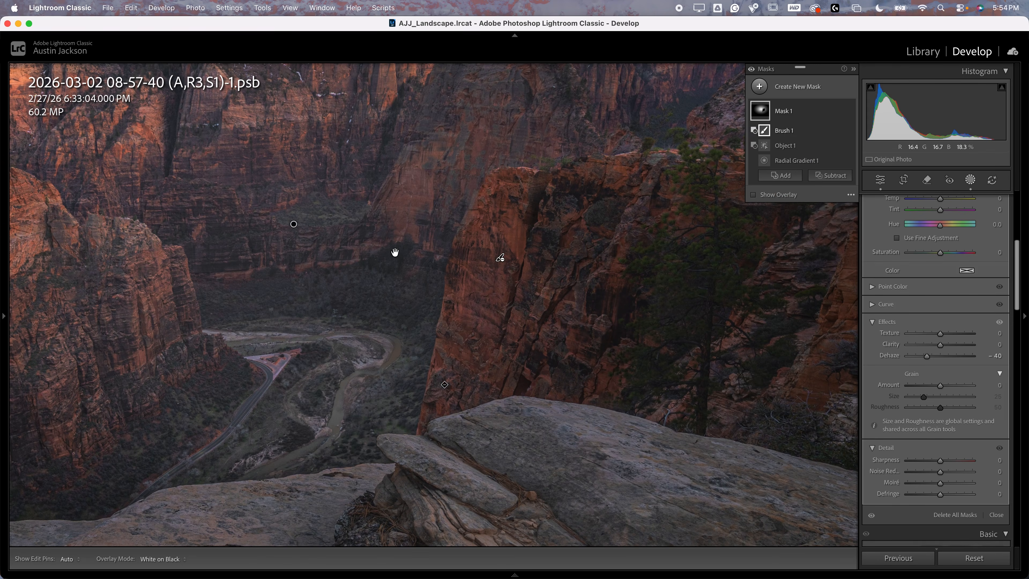
Shrink Radial Gradient 1 to a wide ellipse over the distant canyon walls and set Mask 1's Dehaze to −47
key("z")
left_click(793, 160)
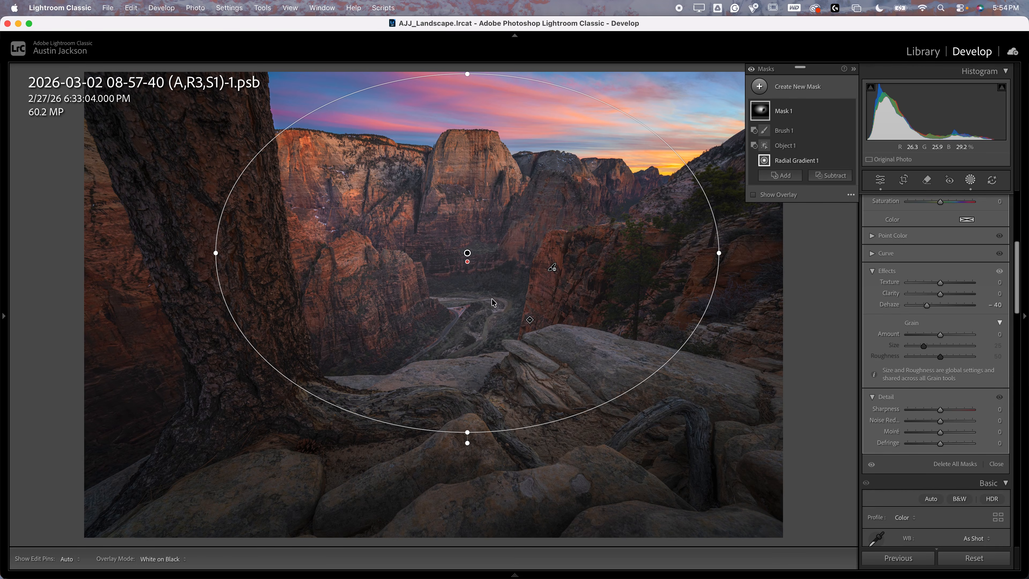
left_click_drag(721, 252, 637, 252)
left_click_drag(468, 432, 470, 277)
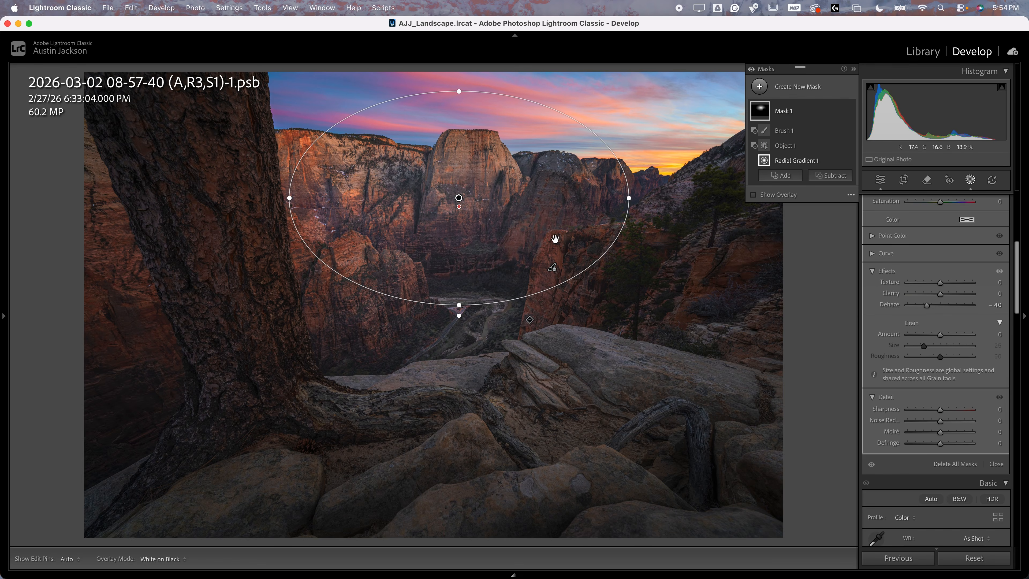
mouse_move(630, 198)
left_mouse_down()
mouse_move(556, 208)
mouse_move(623, 194)
left_mouse_up()
left_click_drag(271, 192, 302, 182)
left_click_drag(928, 305, 927, 306)
mouse_move(626, 205)
left_mouse_down()
mouse_move(654, 206)
mouse_move(608, 211)
left_mouse_up()
Set Mask 1's Saturation to 32, Temp to 7 and Tint to −17
scroll(891, 324, "up", 4)
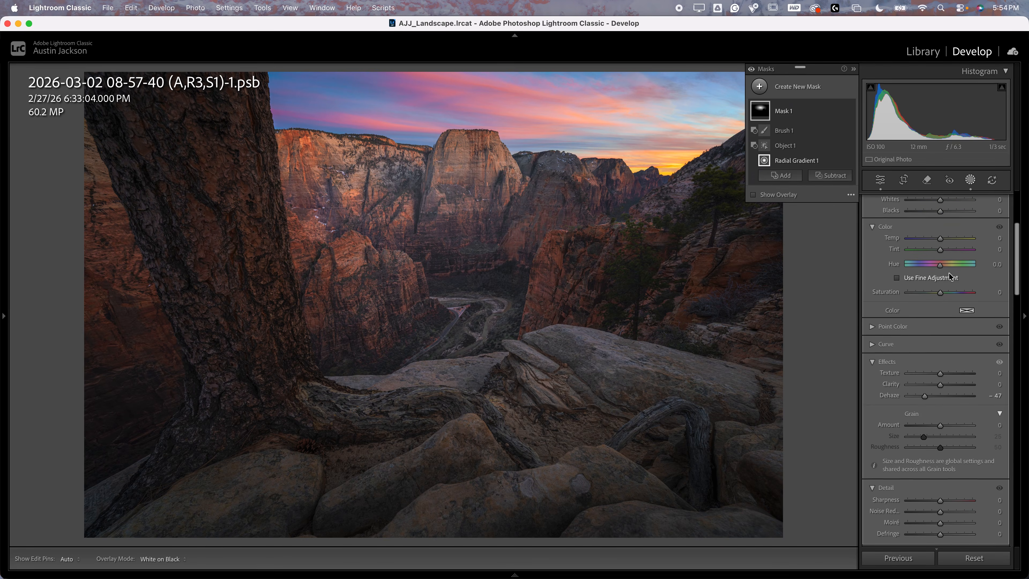
left_click_drag(941, 294, 951, 297)
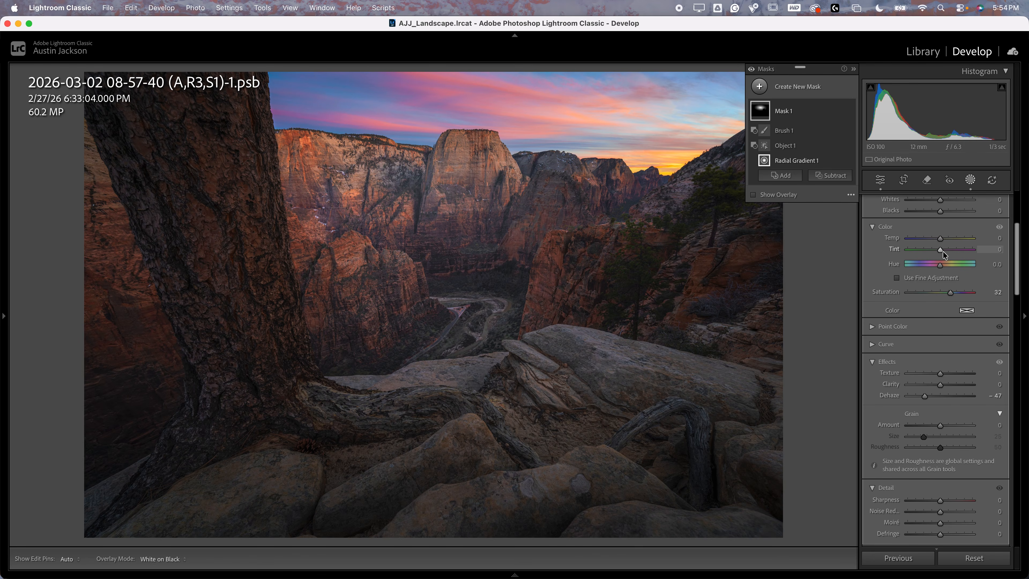
left_click_drag(941, 252, 942, 240)
scroll(940, 364, "up", 2)
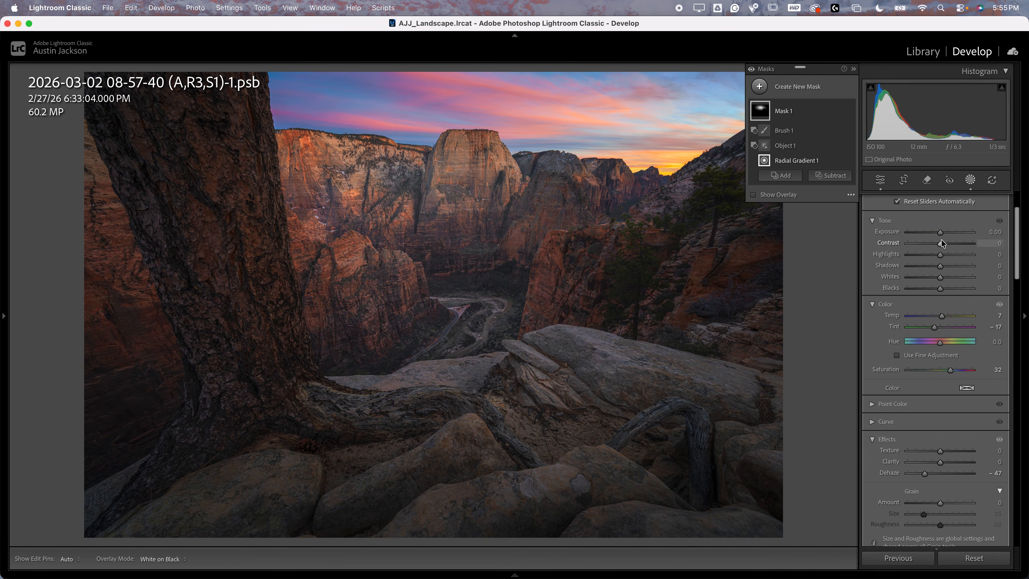
Fine-tune the shape and position of Radial Gradient 1 over the distant canyon walls, keeping Dehaze at −47
scroll(943, 458, "down", 1)
left_click_drag(925, 404, 925, 404)
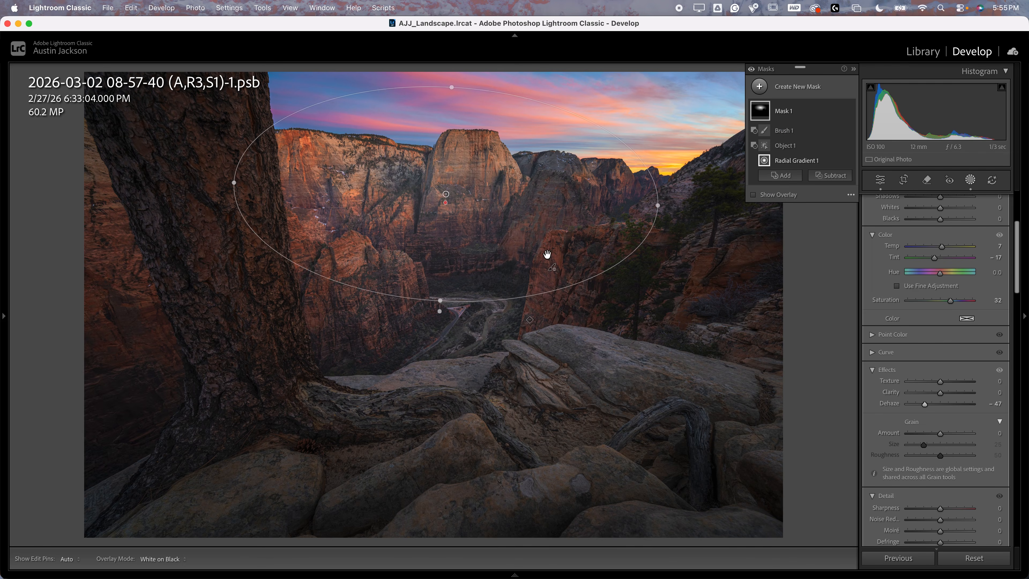
mouse_move(443, 291)
left_mouse_down()
mouse_move(441, 319)
mouse_move(462, 283)
left_mouse_up()
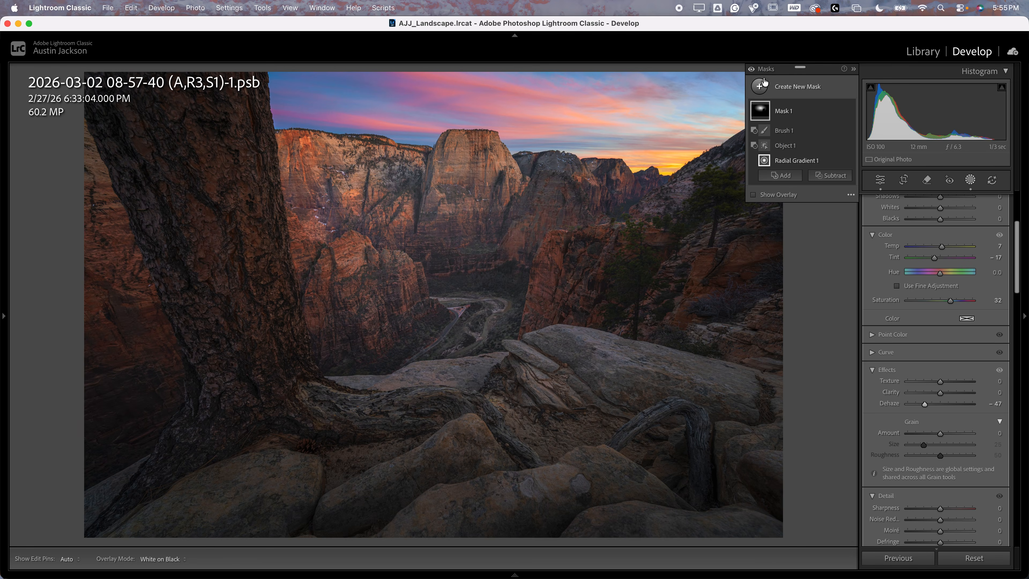
Extend Brush 1's subtraction from Mask 1 over the base of the near red cliff beside the valley
key("super+minus")
left_click(752, 70)
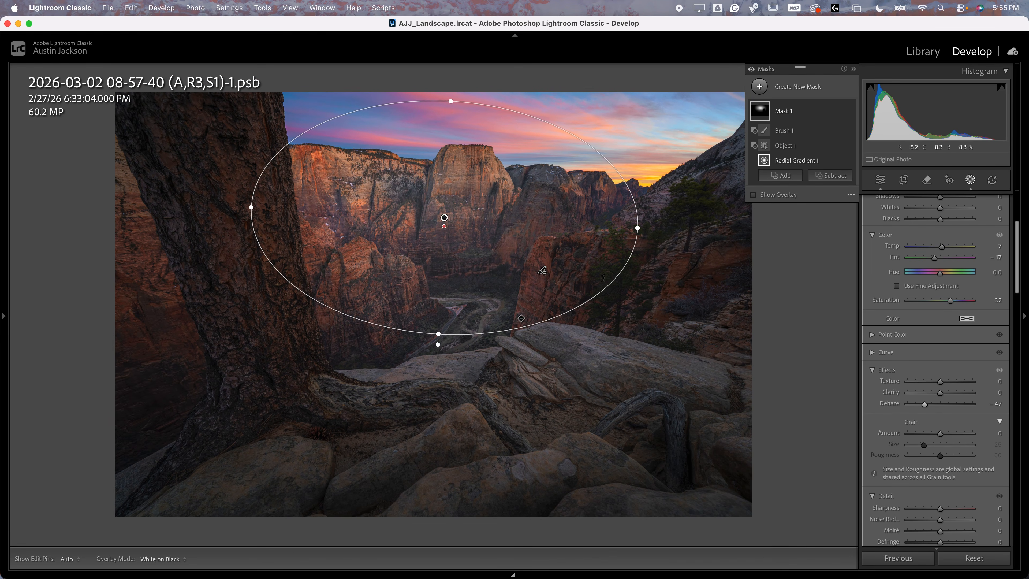
left_click(785, 133)
mouse_move(597, 305)
left_mouse_down()
mouse_move(620, 245)
mouse_move(644, 262)
mouse_move(687, 221)
mouse_move(694, 184)
mouse_move(654, 257)
mouse_move(605, 317)
mouse_move(576, 341)
mouse_move(552, 316)
mouse_move(558, 324)
left_mouse_up()
Inspect Mask 1's coverage and compare the photo with and without the mask adjustments
mouse_move(765, 116)
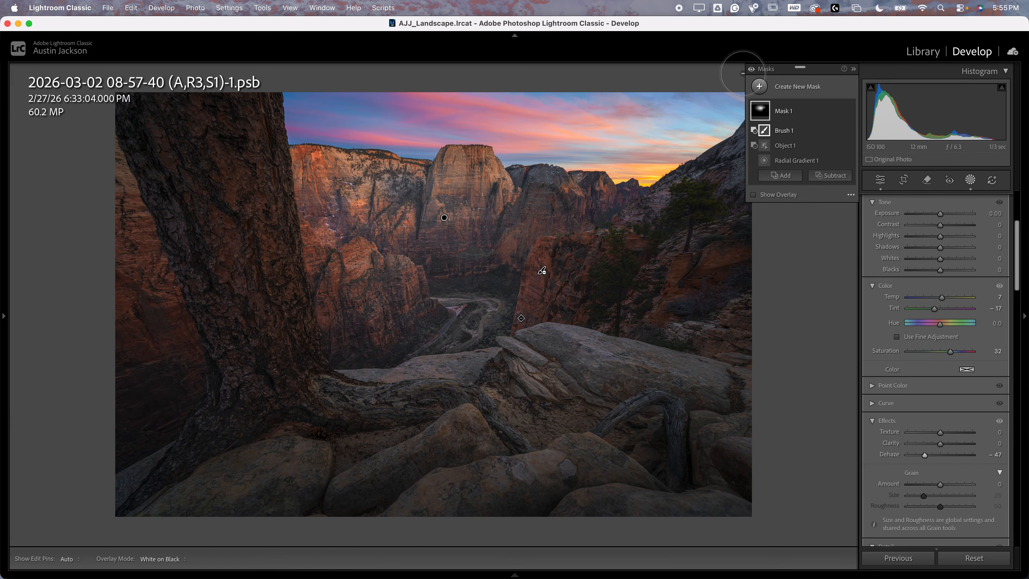
left_click(750, 69)
left_click(751, 70)
left_click(751, 71)
left_click(751, 71)
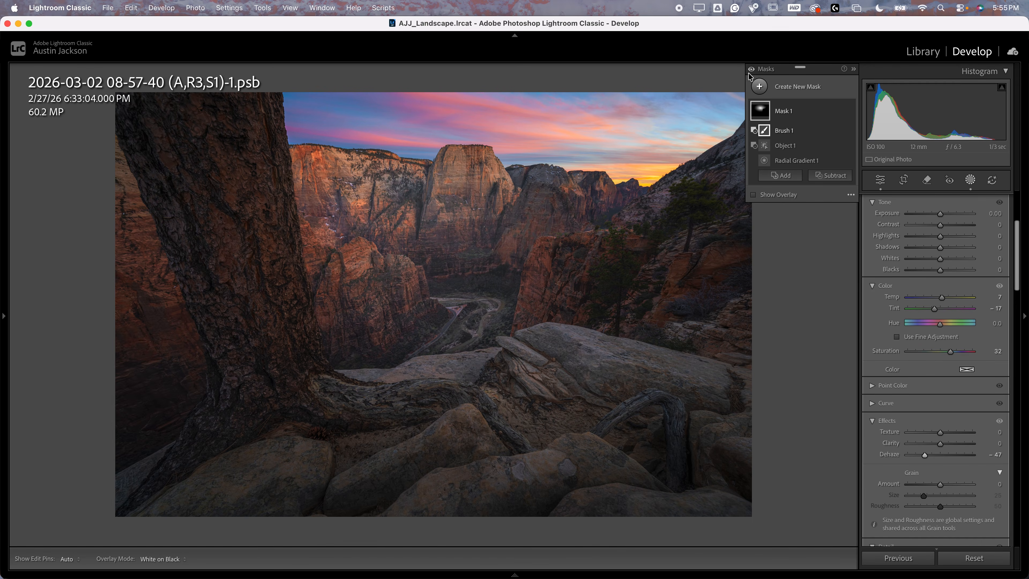
left_click(750, 72)
left_click(750, 72)
Reduce the overall Amount of Mask 1 to 67
scroll(1014, 342, "up", 5)
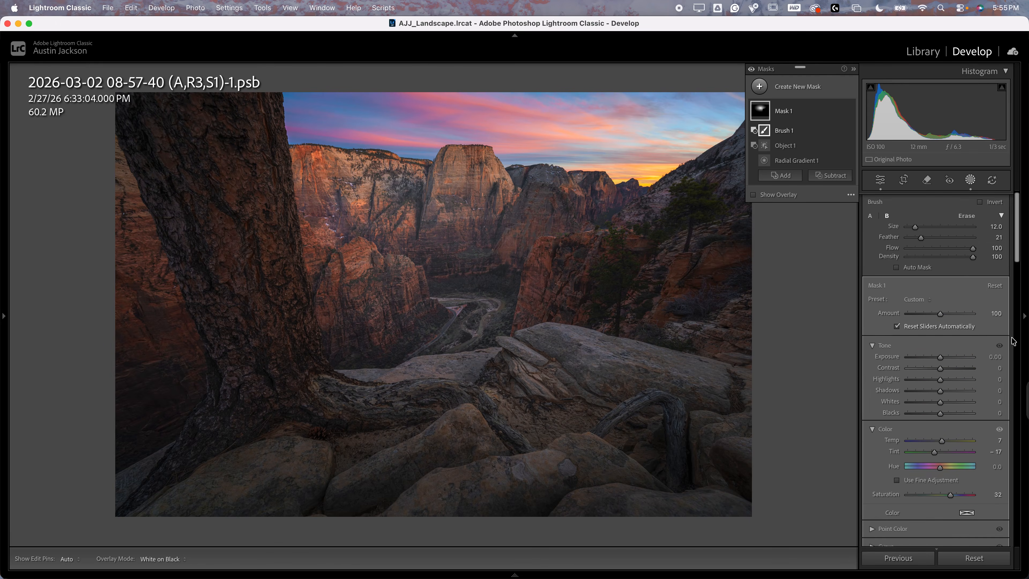
left_click(789, 111)
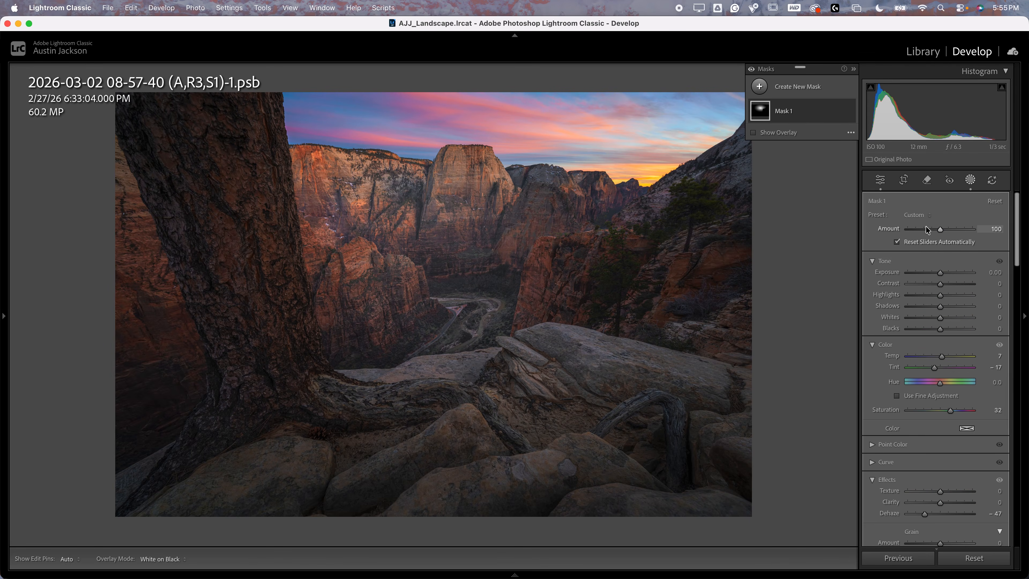
left_click_drag(933, 232, 928, 231)
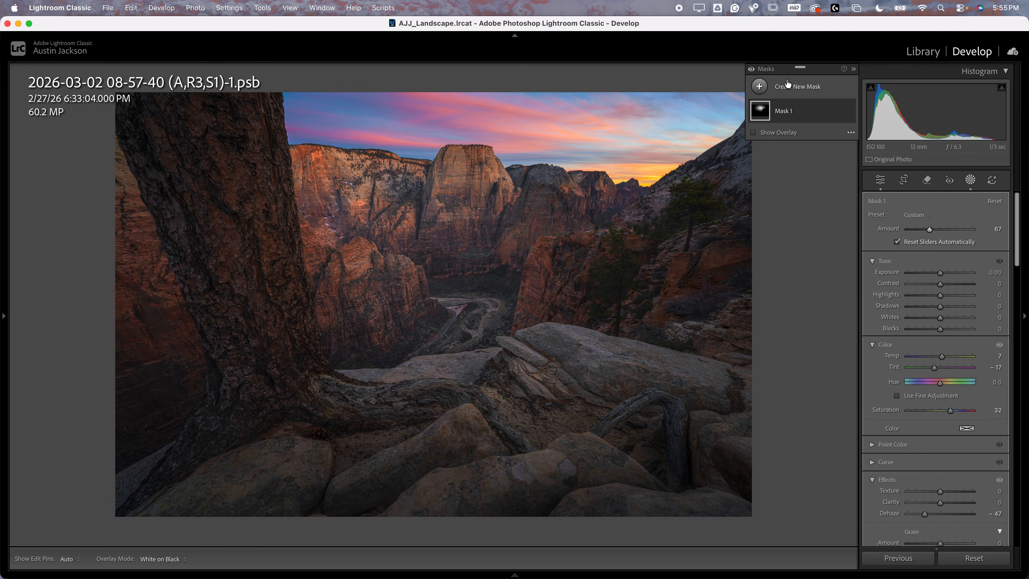
Compare the photo before and after the masking at the reduced Amount
left_click(752, 71)
left_click(752, 71)
left_click(752, 71)
left_click(752, 71)
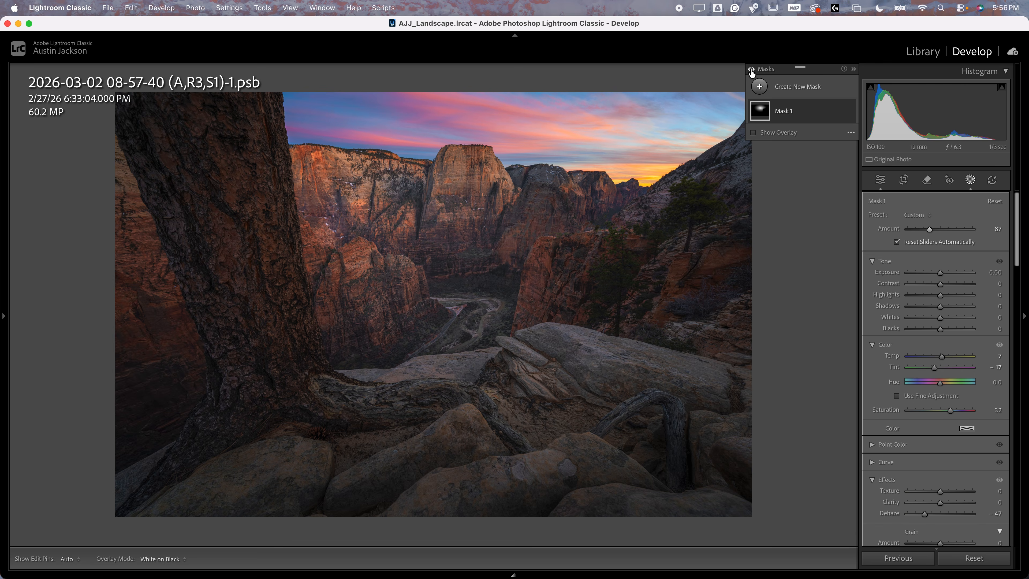